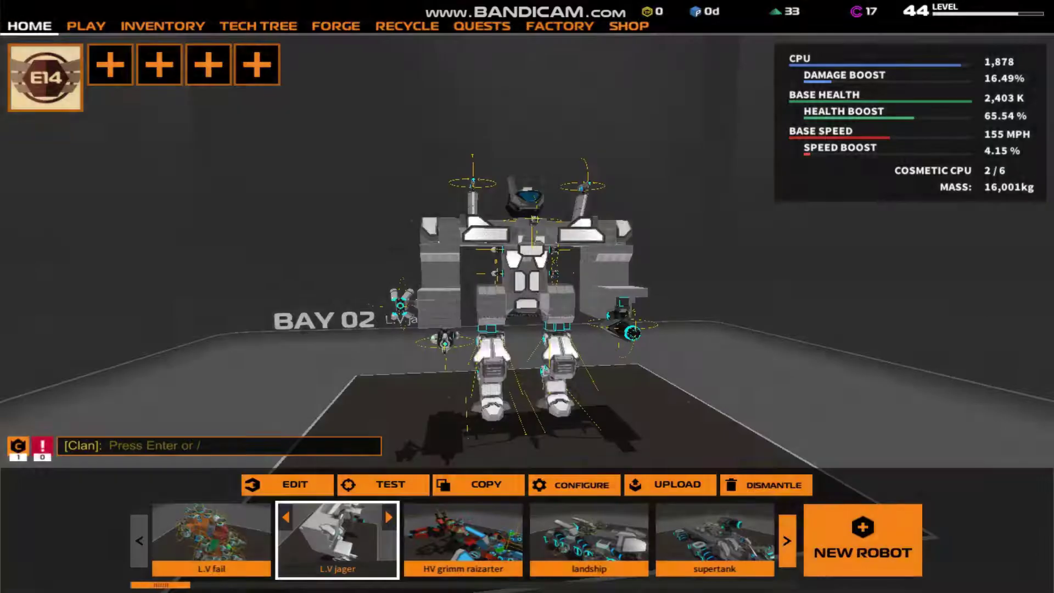
# Step: Open the in-game shop from the garage view of the L.V jager in Bay 02
pyautogui.click(628, 25)
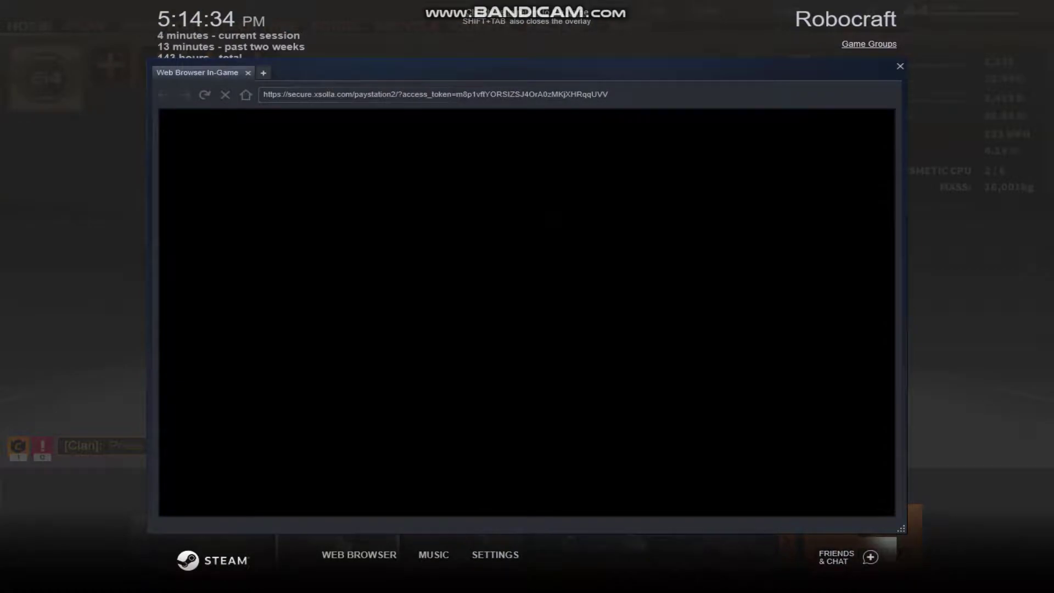
pyautogui.click(900, 66)
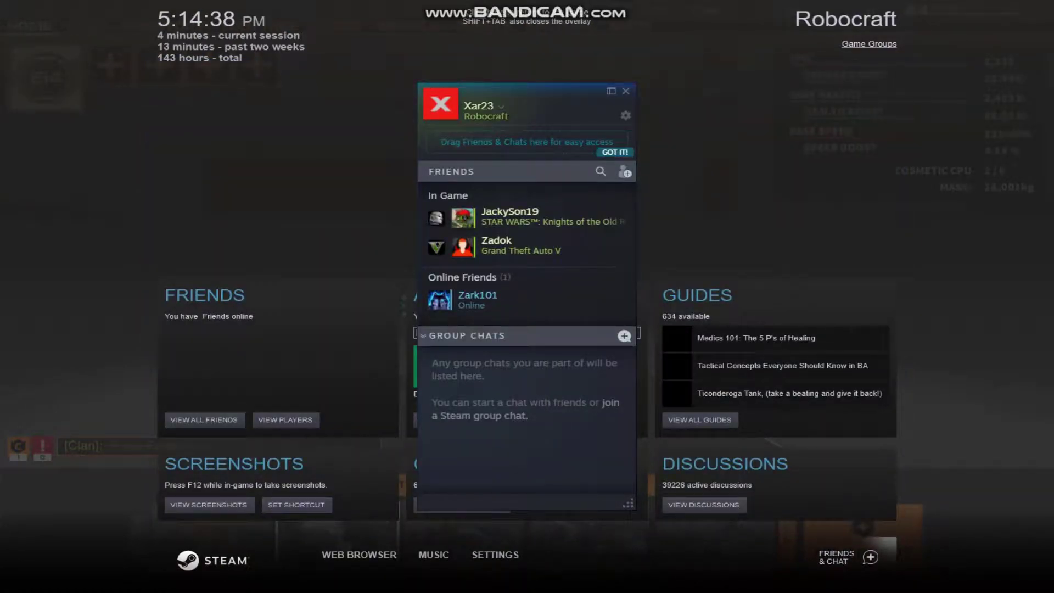
pyautogui.hotkey('shift', 'Tab')
pyautogui.click(560, 26)
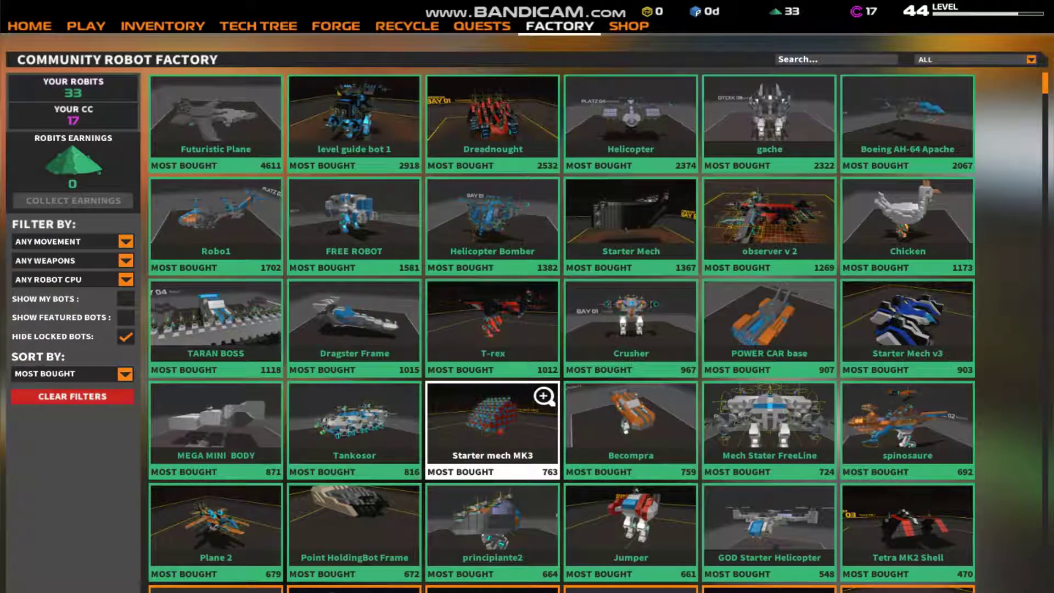
pyautogui.press('Escape')
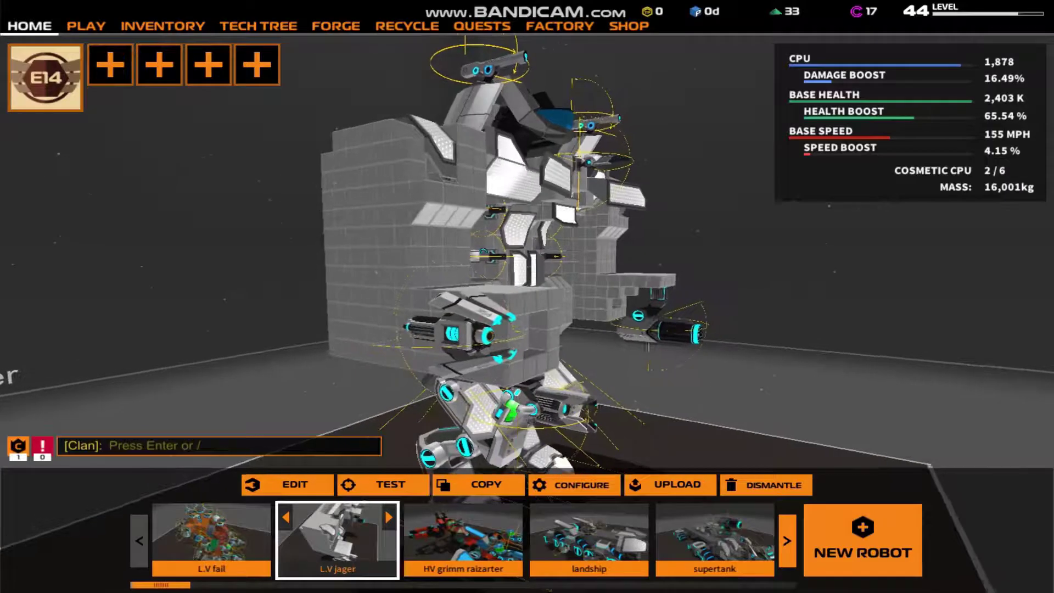
pyautogui.scroll(-5, 527, 297)
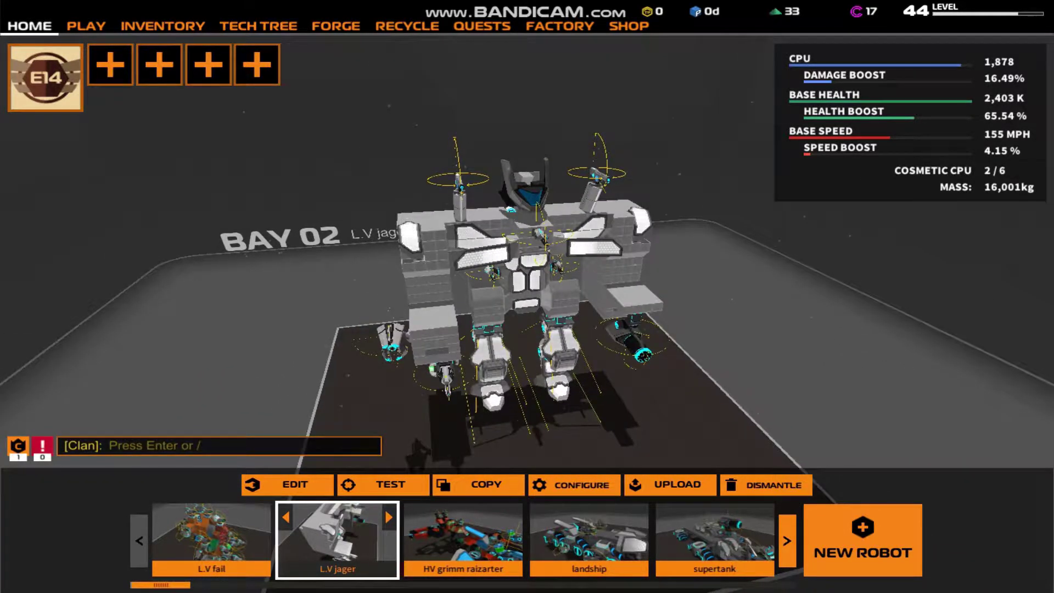
pyautogui.scroll(5, 527, 247)
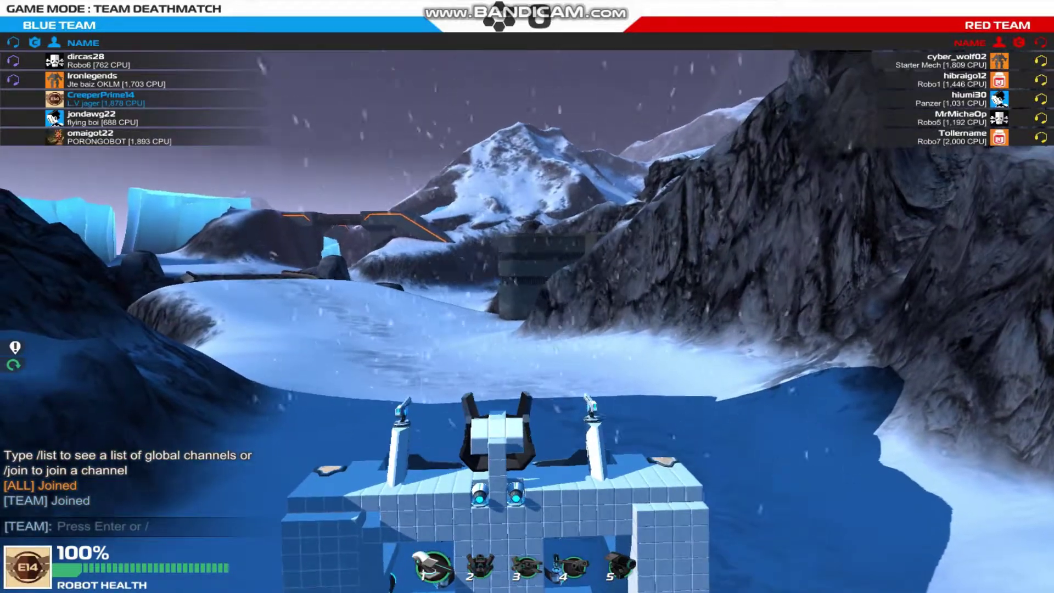
# Step: Switch to the fifth weapon and drive across the snow, over the hill, ramp and rock
pyautogui.press('w')
pyautogui.press('5')
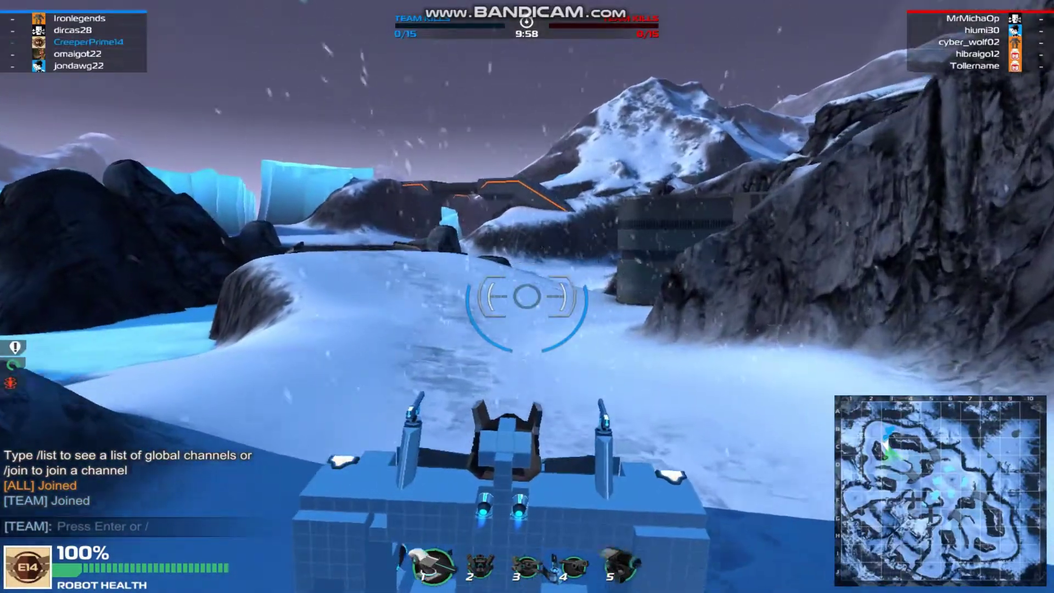
pyautogui.press('w')
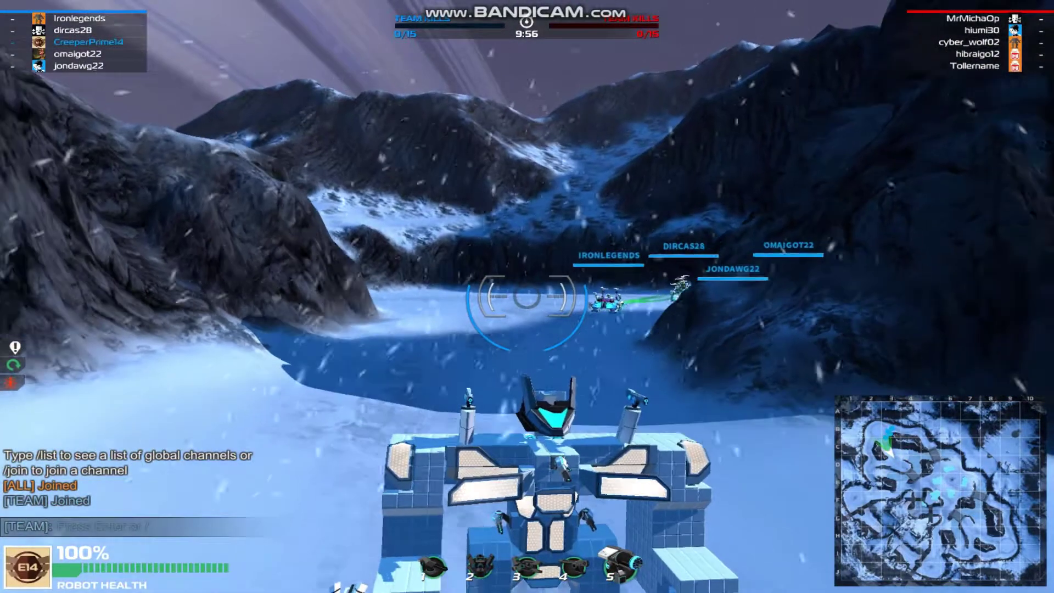
pyautogui.press('w')
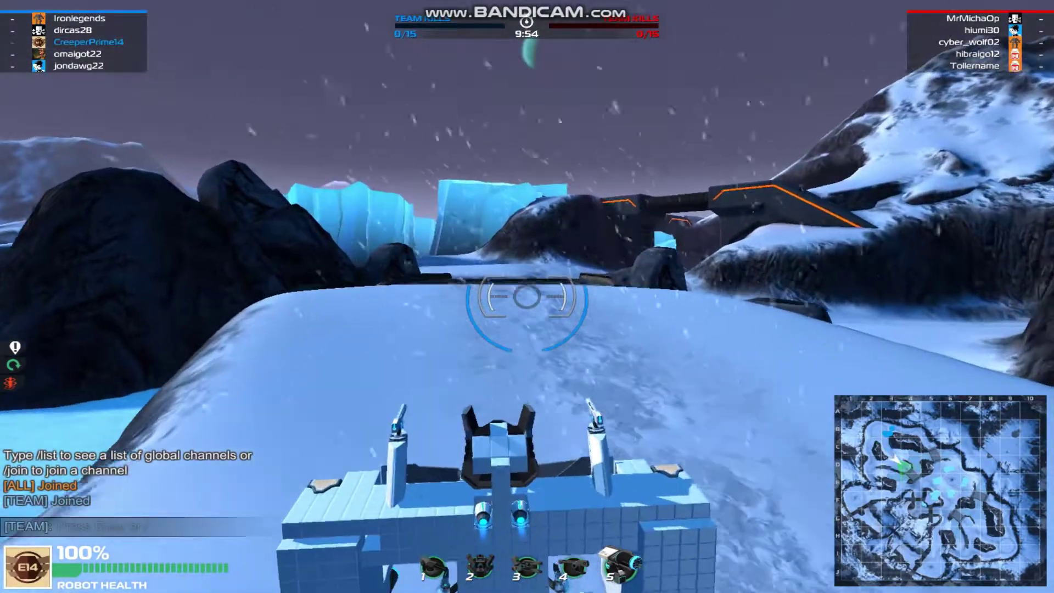
pyautogui.press('w')
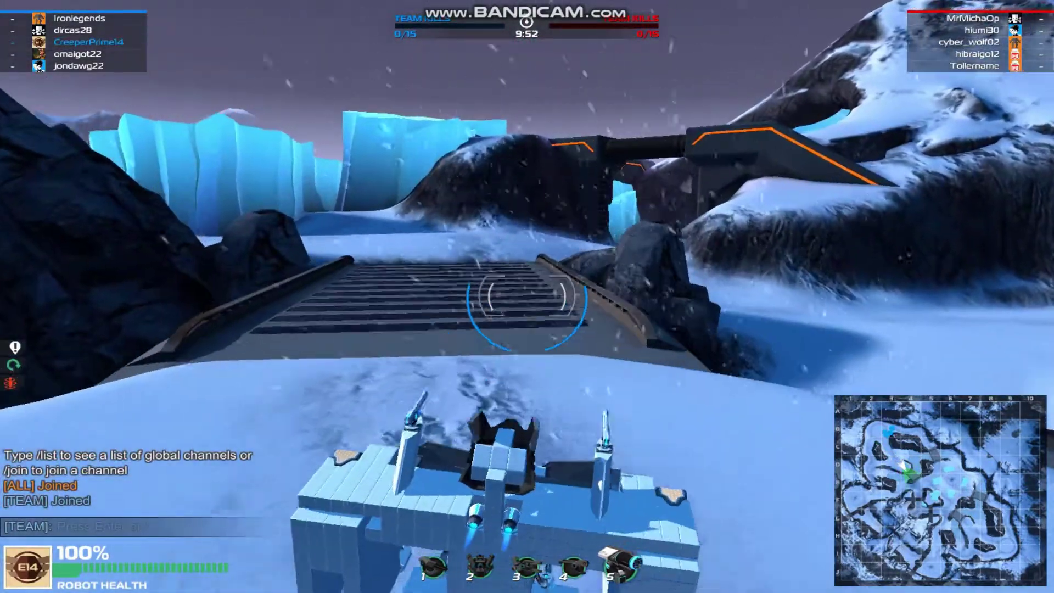
pyautogui.press('w')
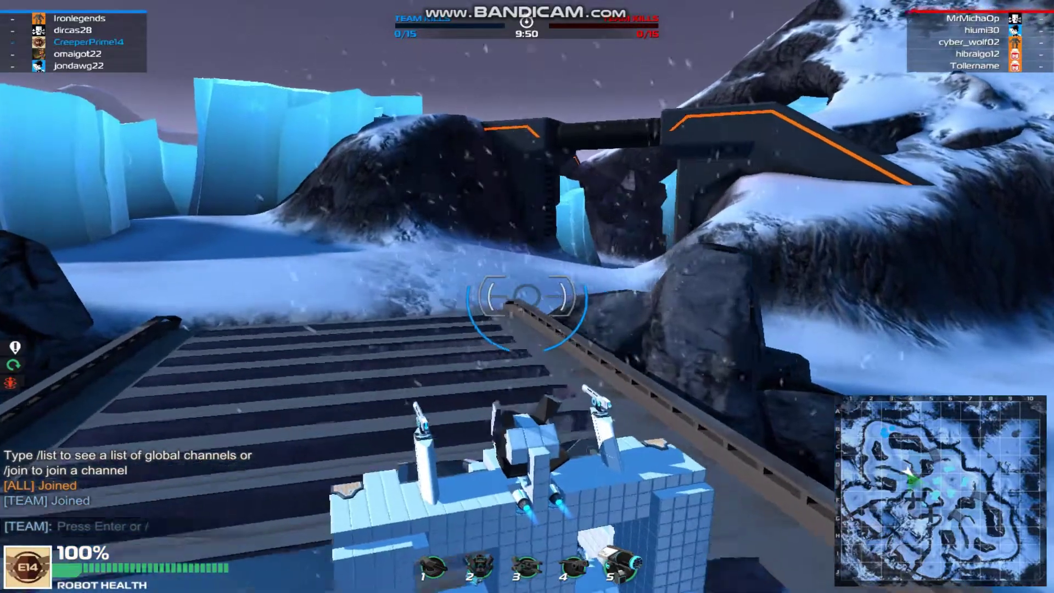
pyautogui.press('w')
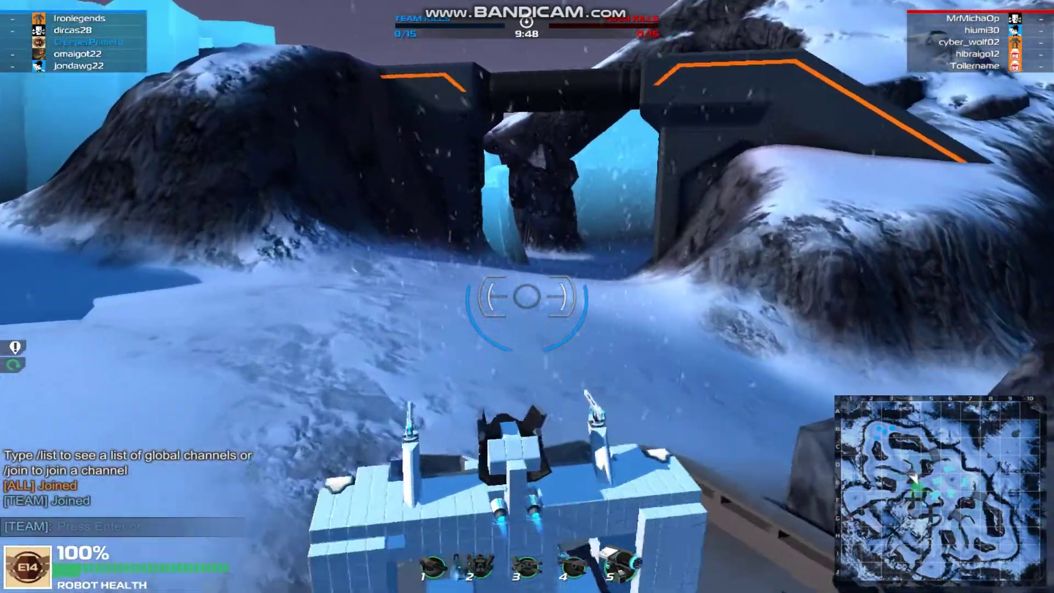
pyautogui.press('w')
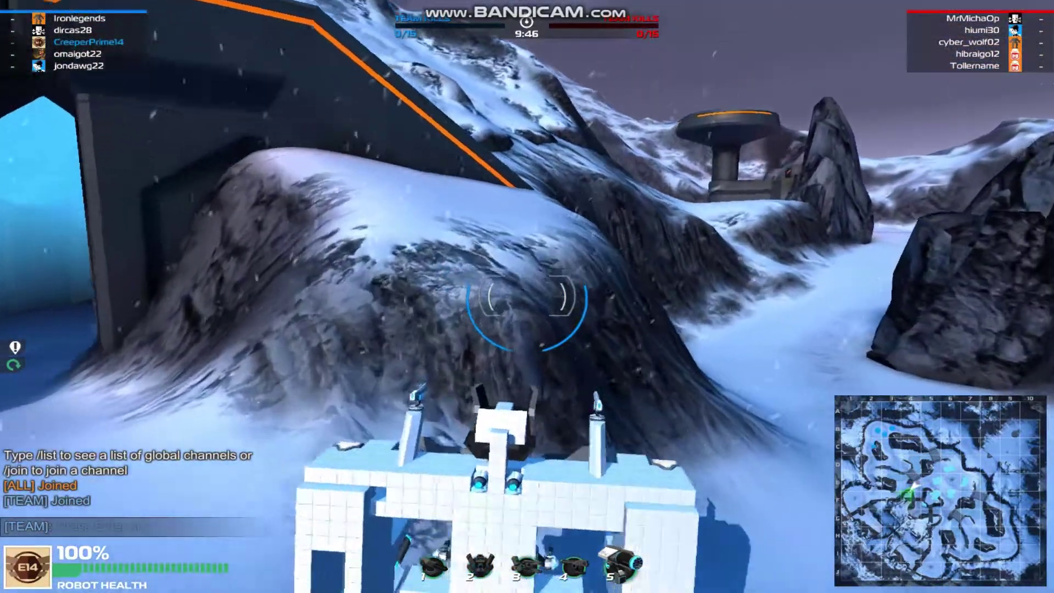
pyautogui.press('w')
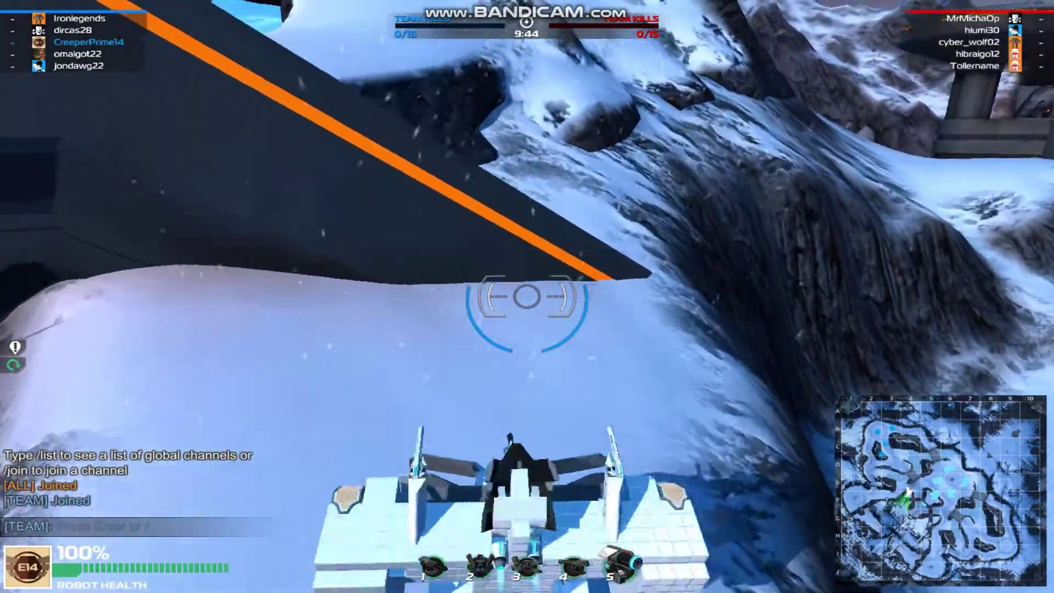
# Step: Cross the dark ridge and fly over the ice formation into the ice canyon
pyautogui.press('w')
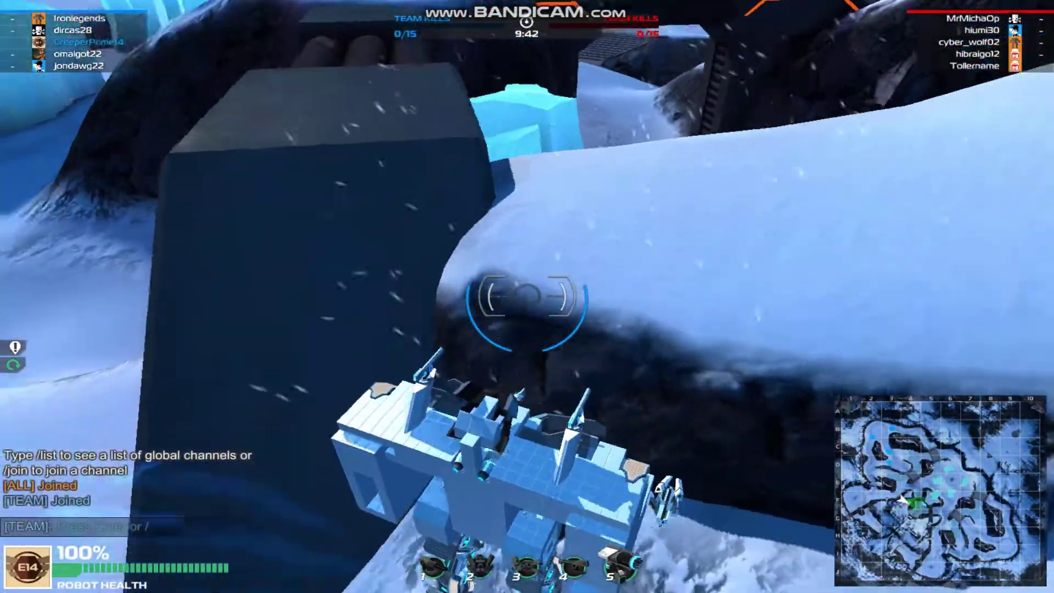
pyautogui.press('w')
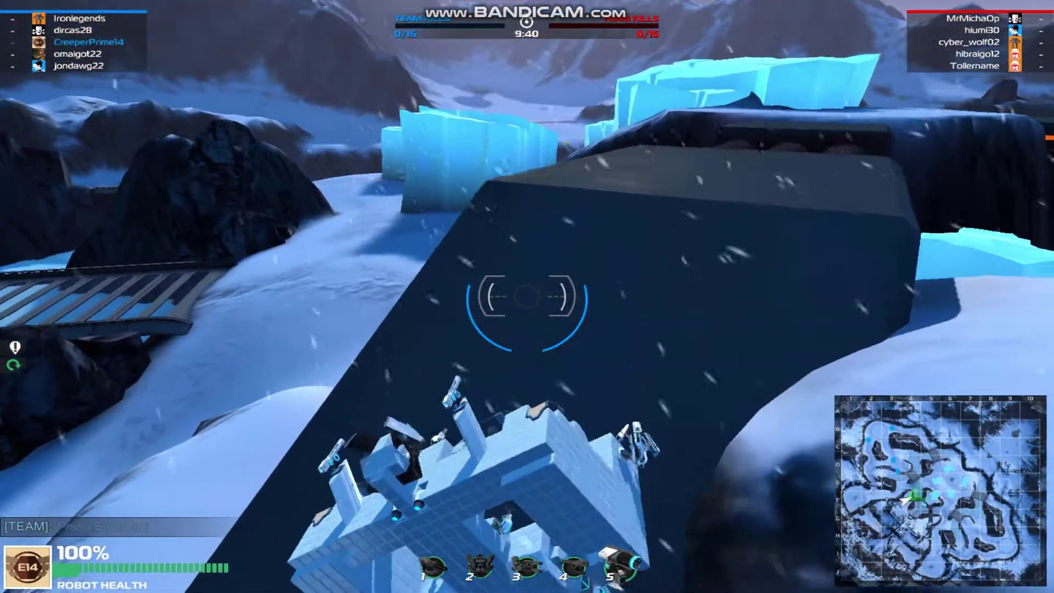
pyautogui.press('w')
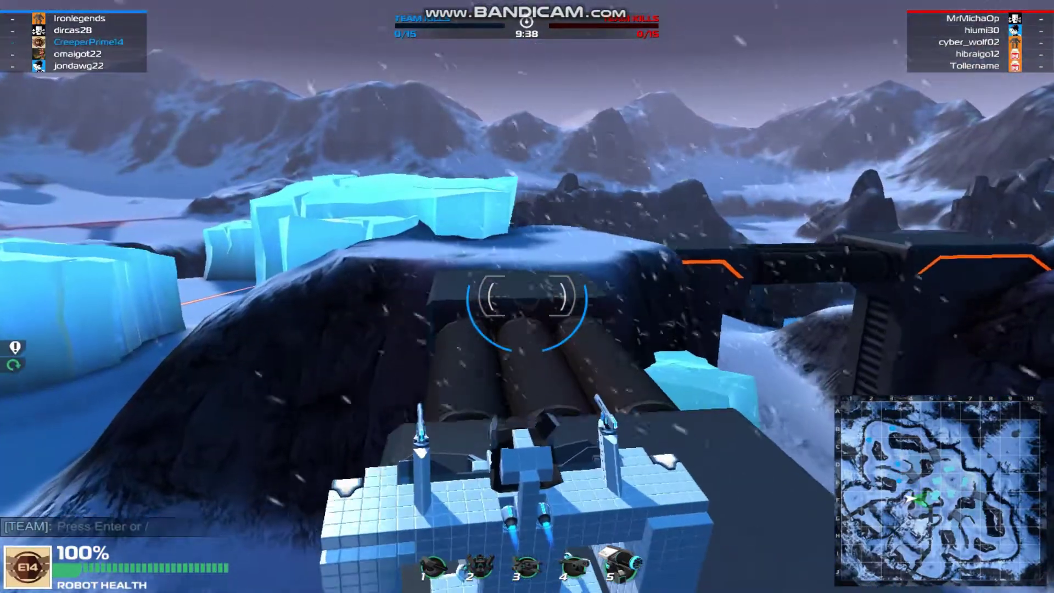
pyautogui.press('w')
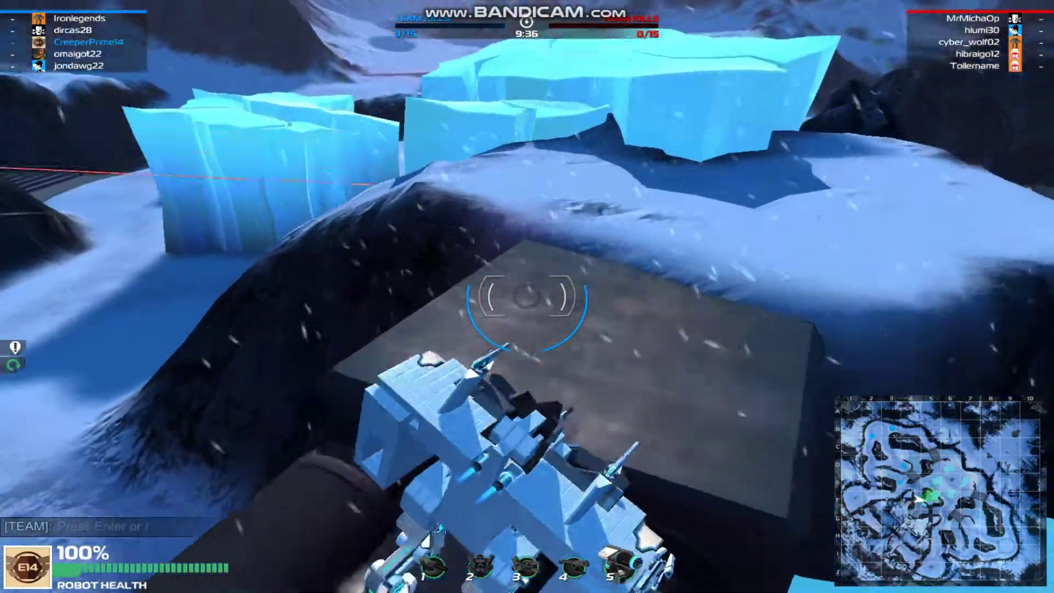
pyautogui.press('w')
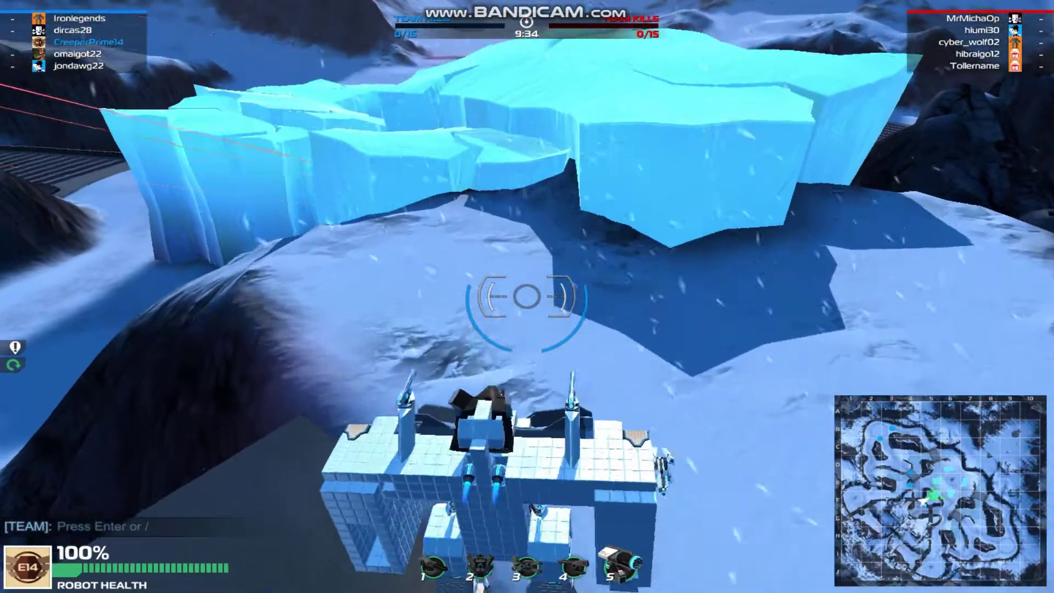
pyautogui.press('w')
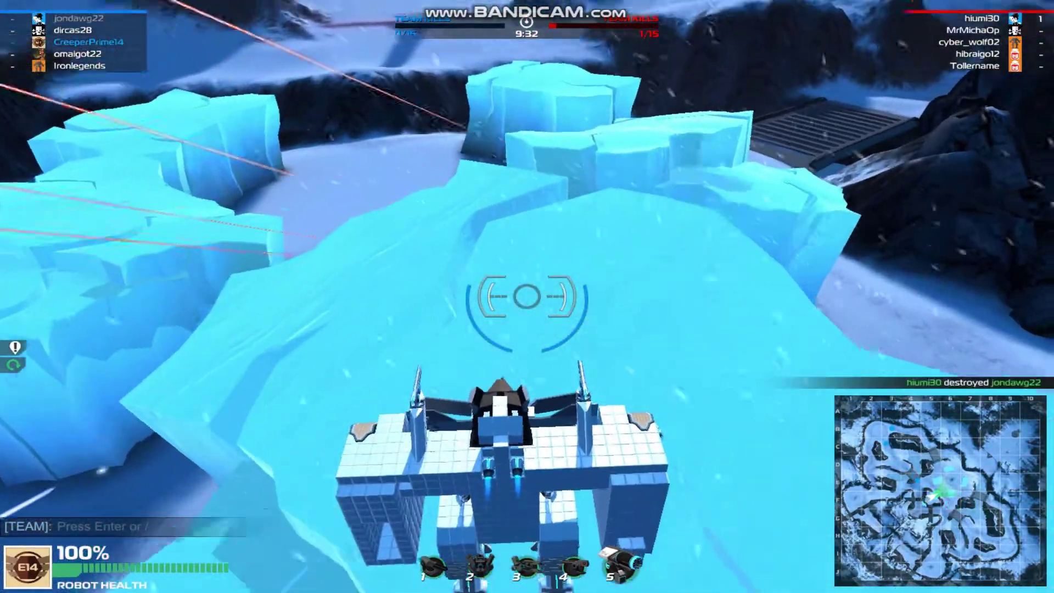
pyautogui.press('w')
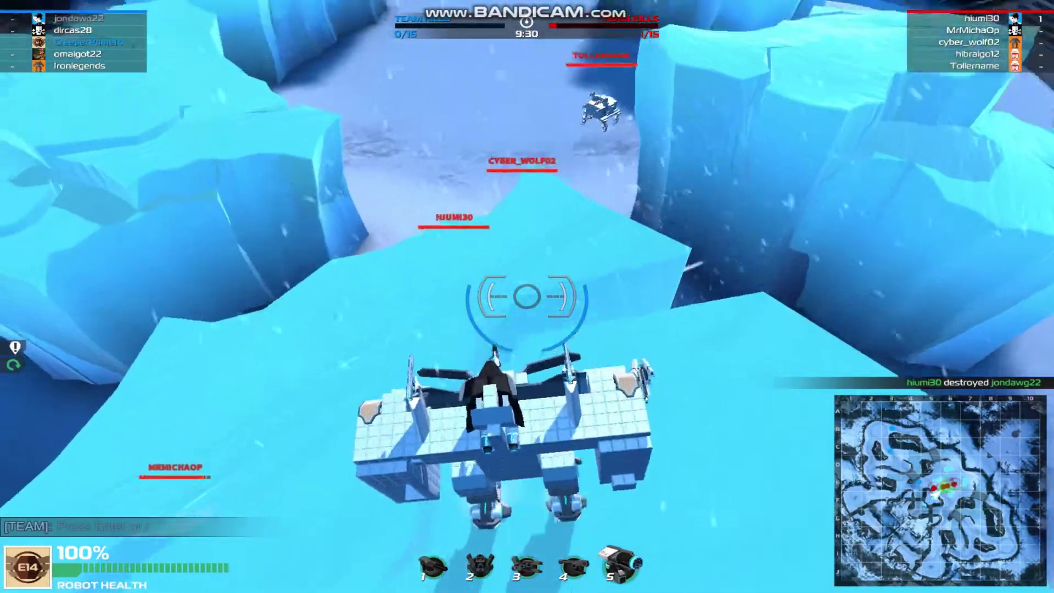
pyautogui.press('w')
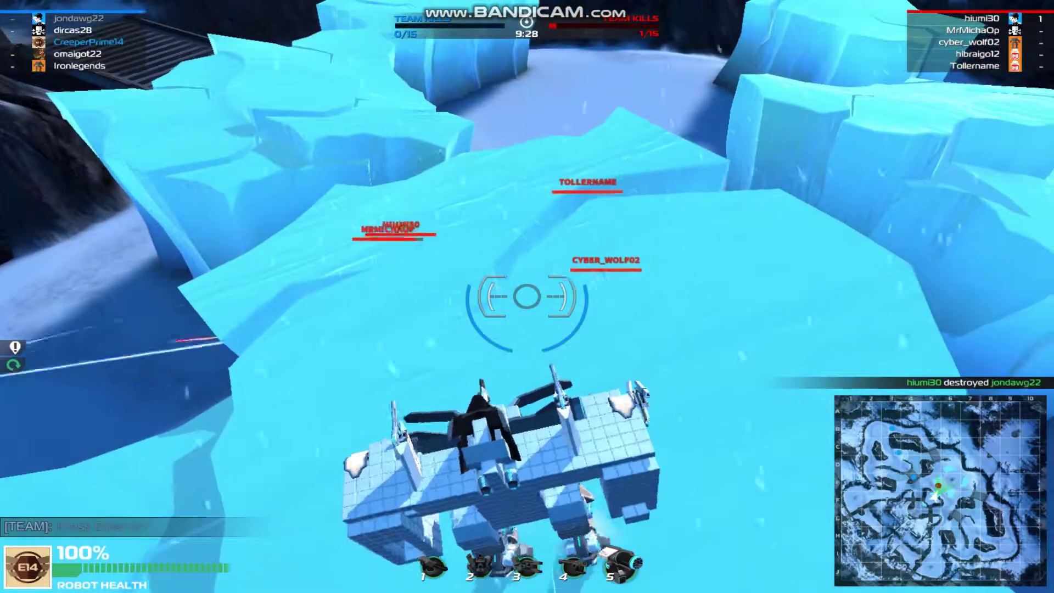
pyautogui.press('w')
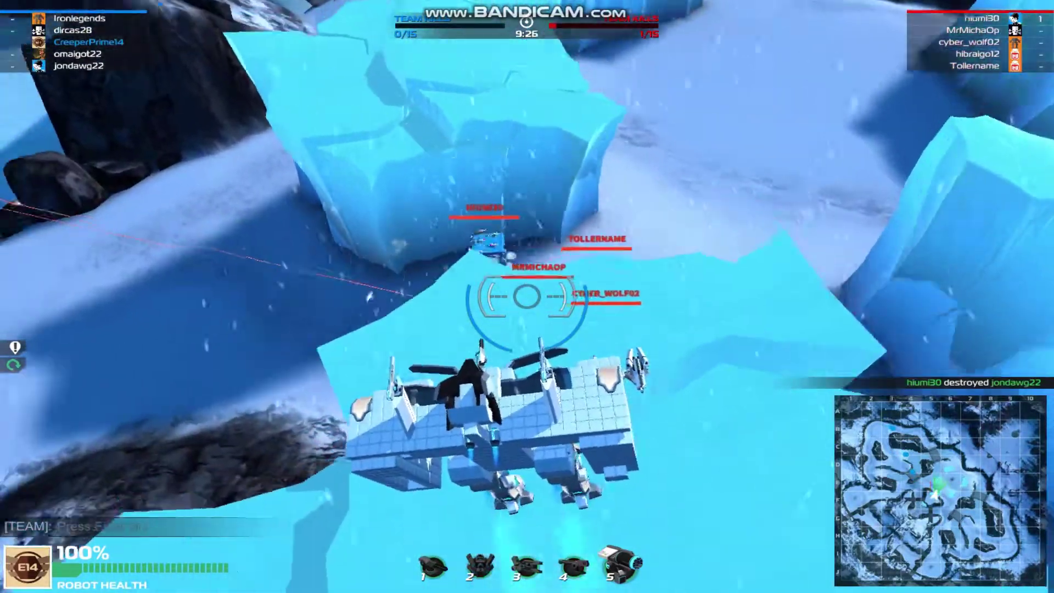
pyautogui.press('w')
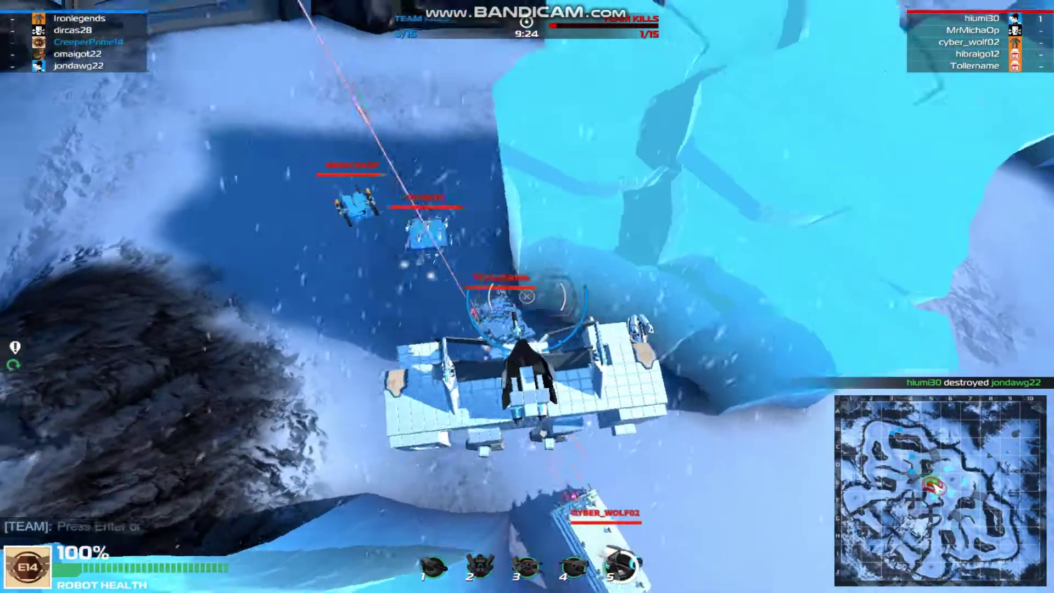
# Step: Fight the enemy robot in the canyon until destroyed, then respawn at full health
pyautogui.press('w')
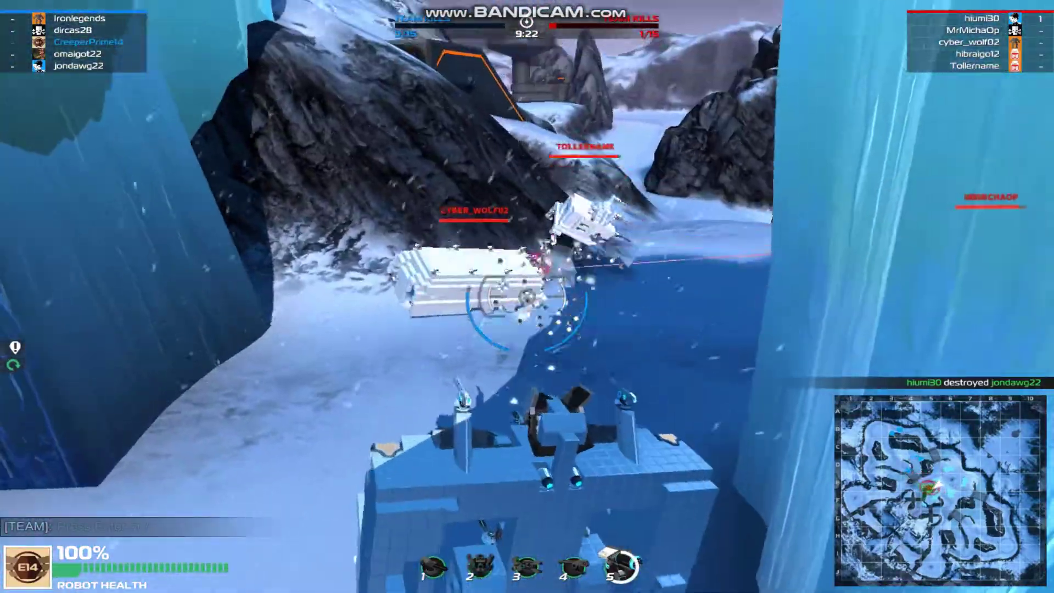
pyautogui.press('w')
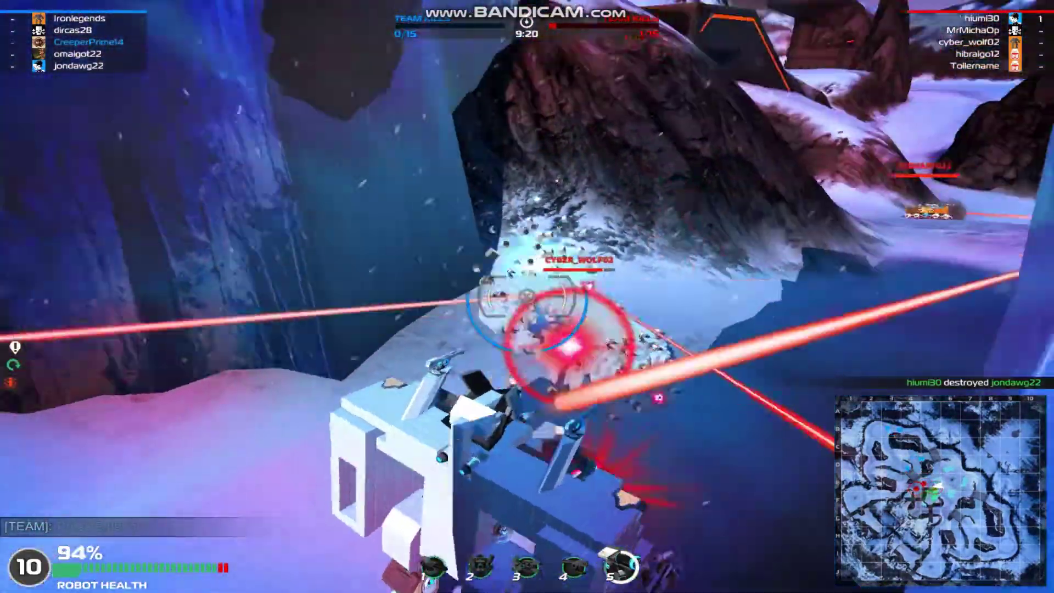
pyautogui.press('w')
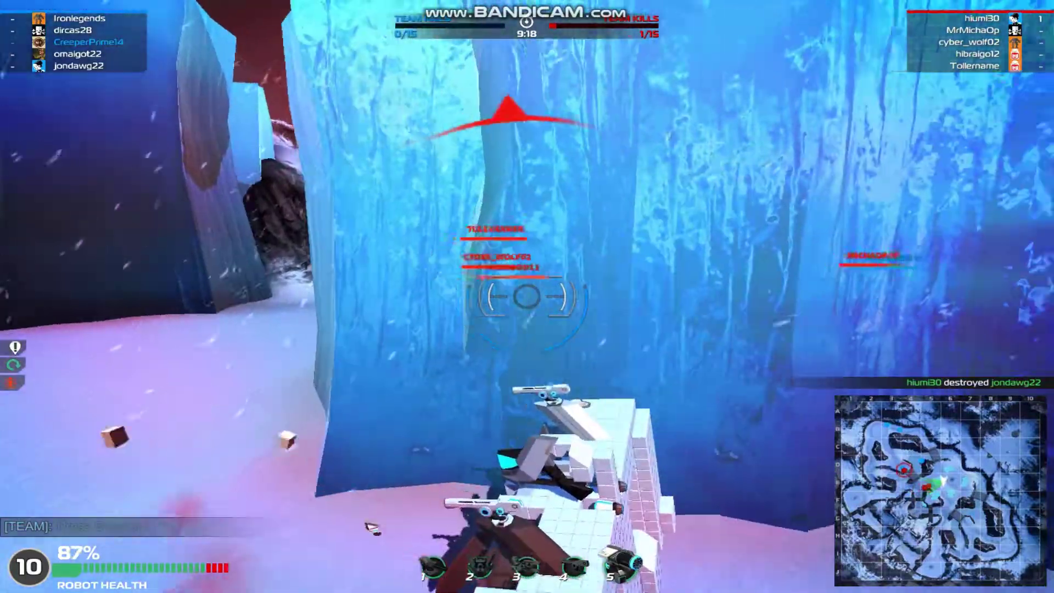
pyautogui.press('s')
pyautogui.press('s')
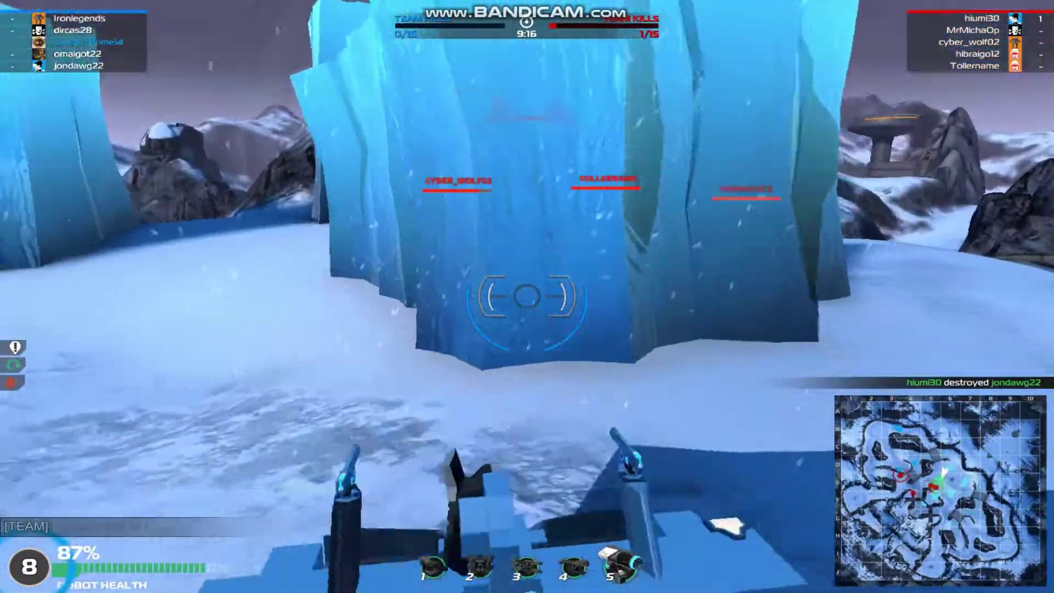
pyautogui.press('a')
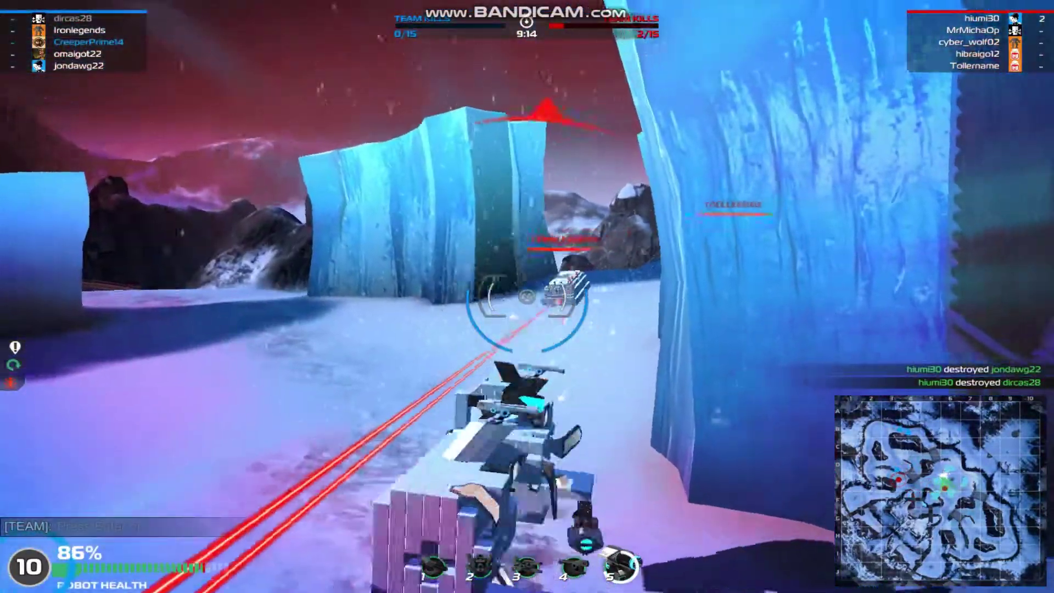
pyautogui.press('s')
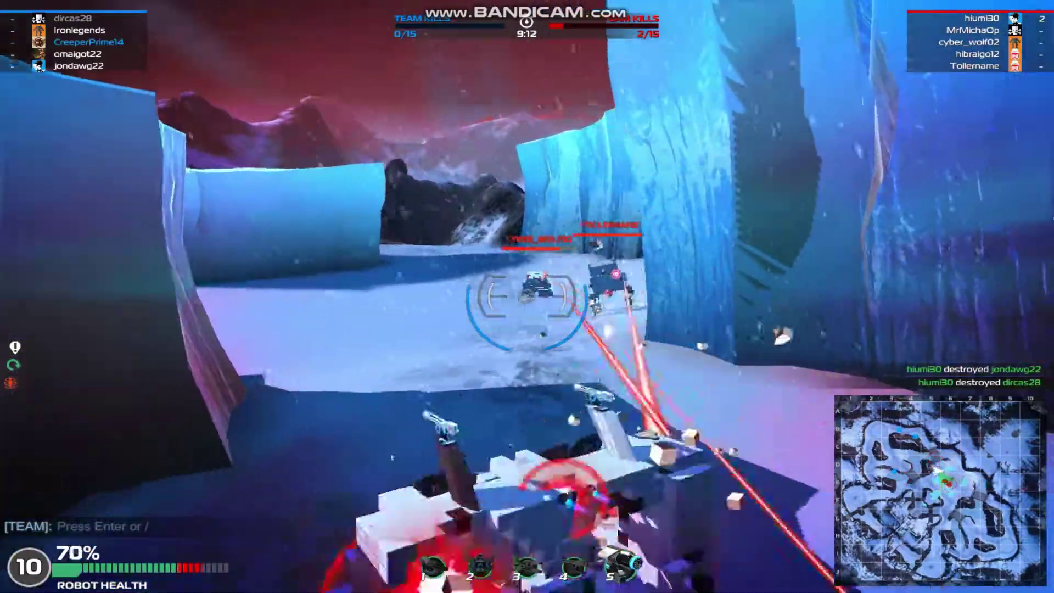
pyautogui.press('w')
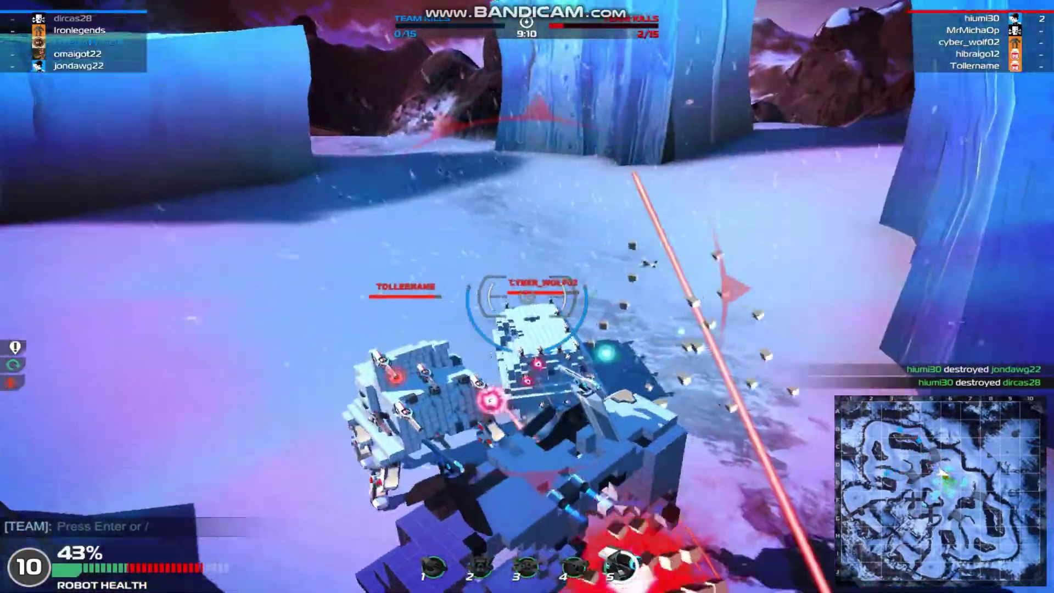
pyautogui.press('w')
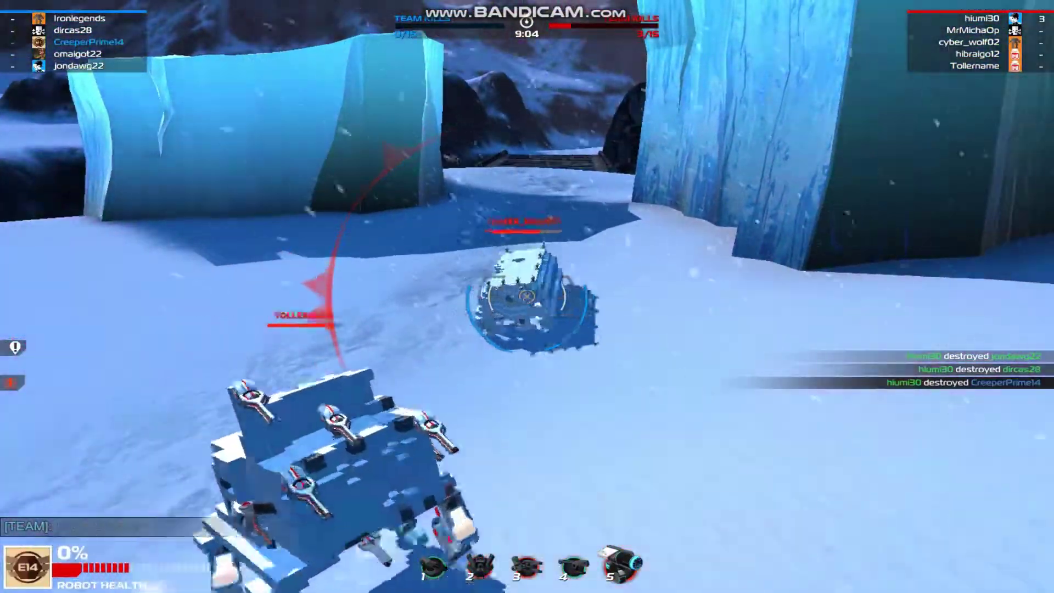
pyautogui.press('Tab')
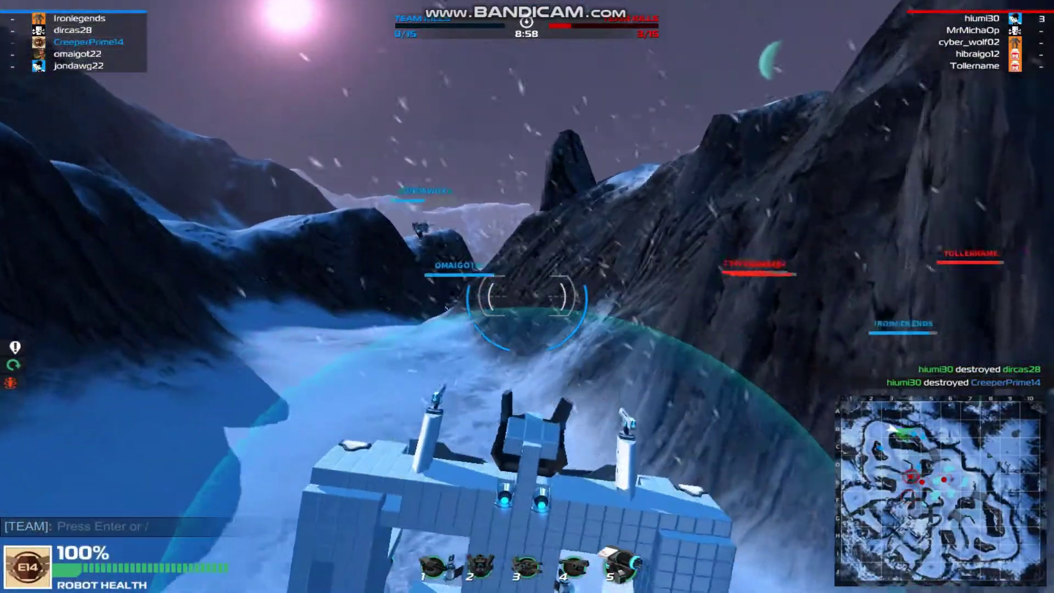
# Step: Drive past the rock spire over the ridge into the ice valley and fire lasers at an enemy
pyautogui.press('w')
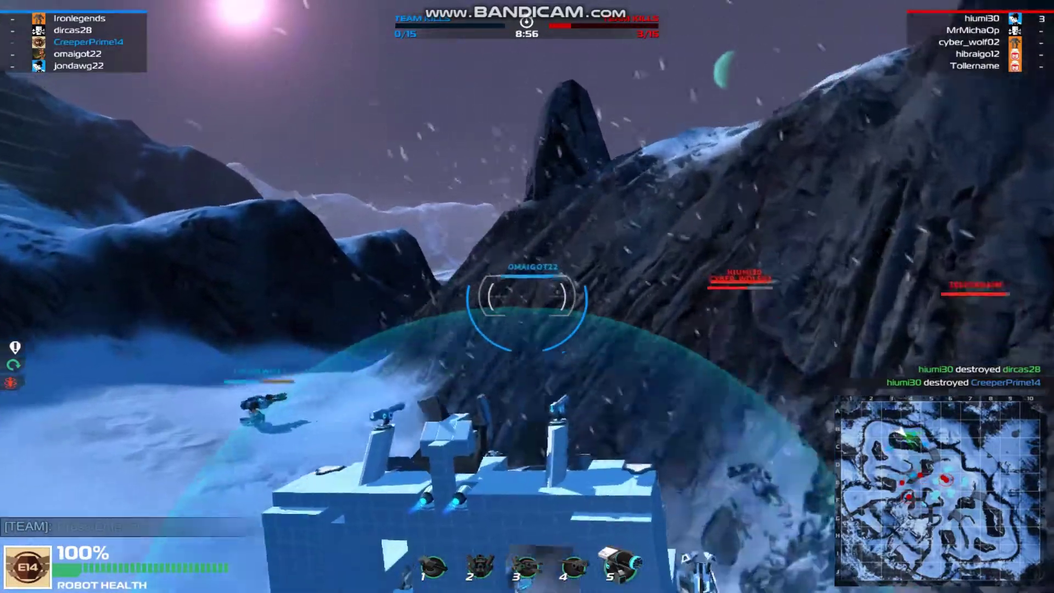
pyautogui.press('w')
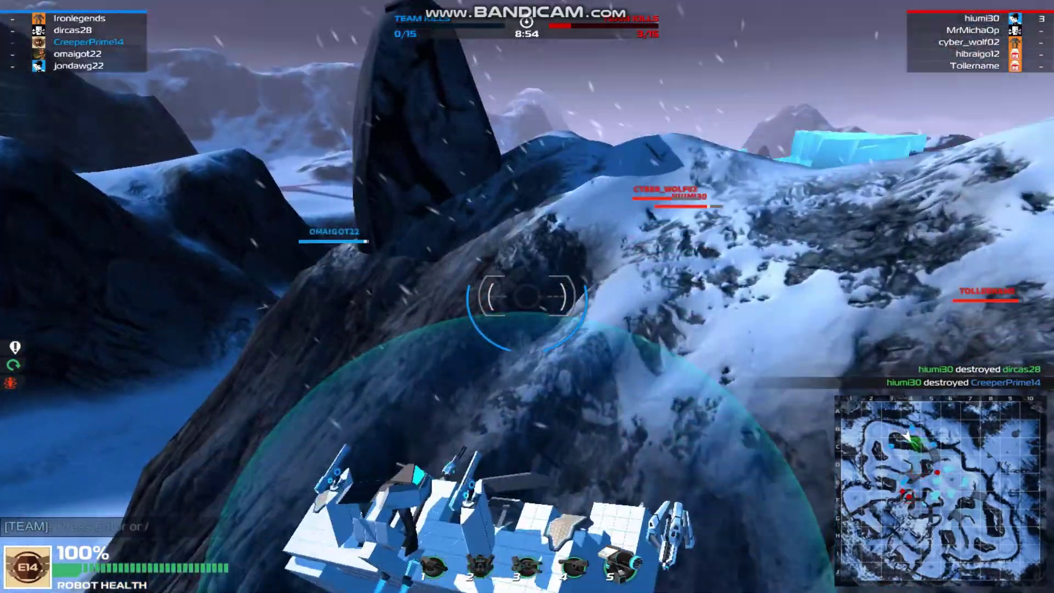
pyautogui.press('w')
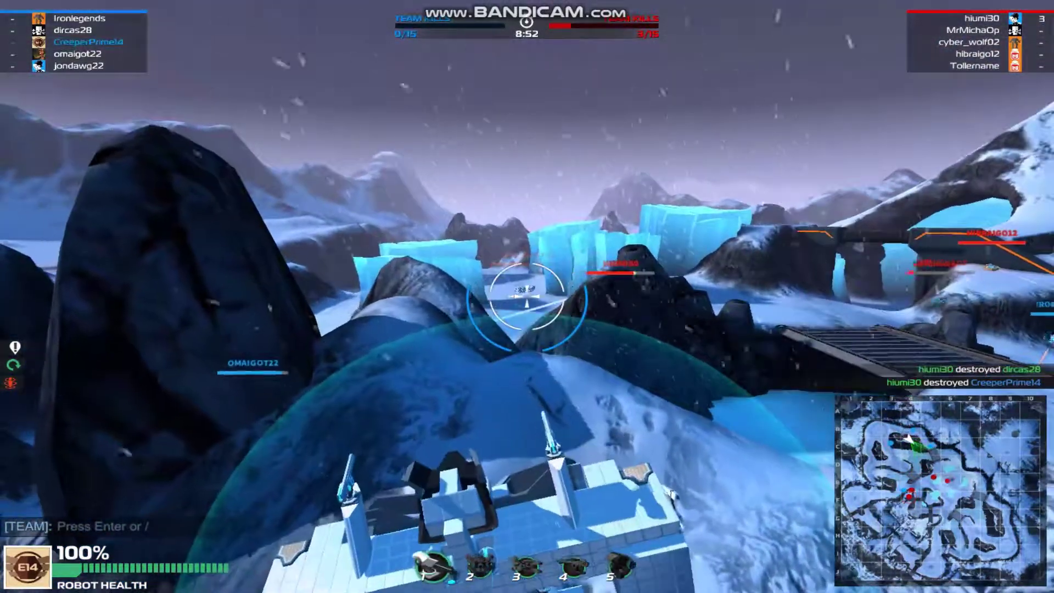
pyautogui.press('w')
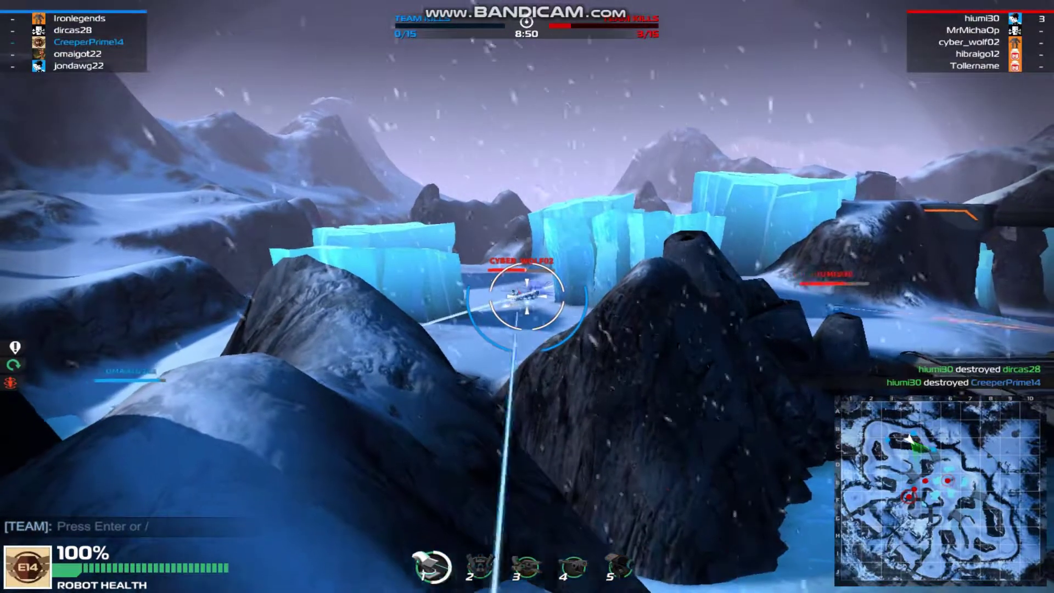
pyautogui.click(528, 296)
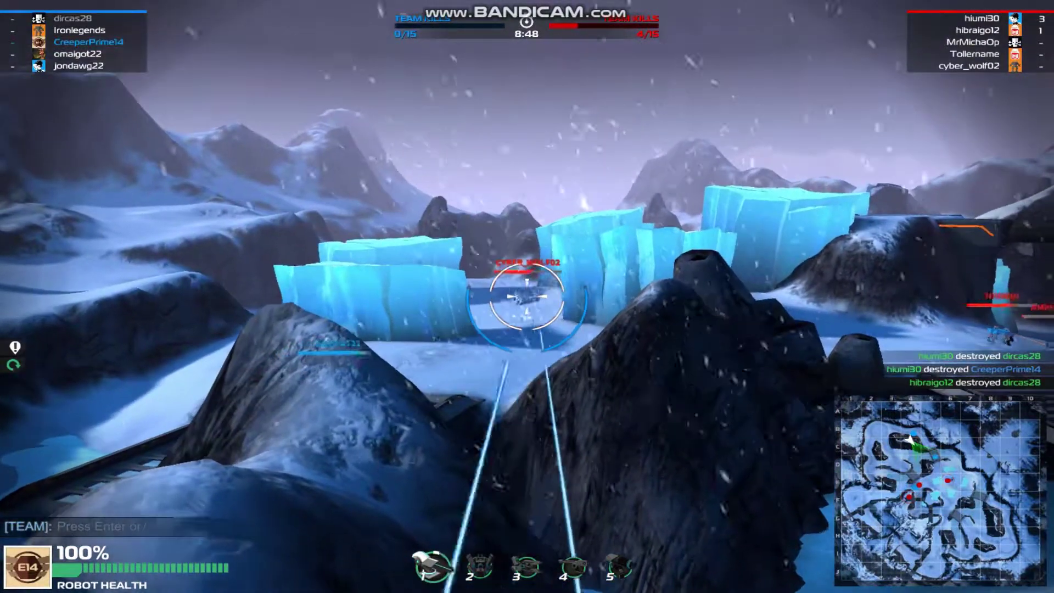
pyautogui.click(527, 297)
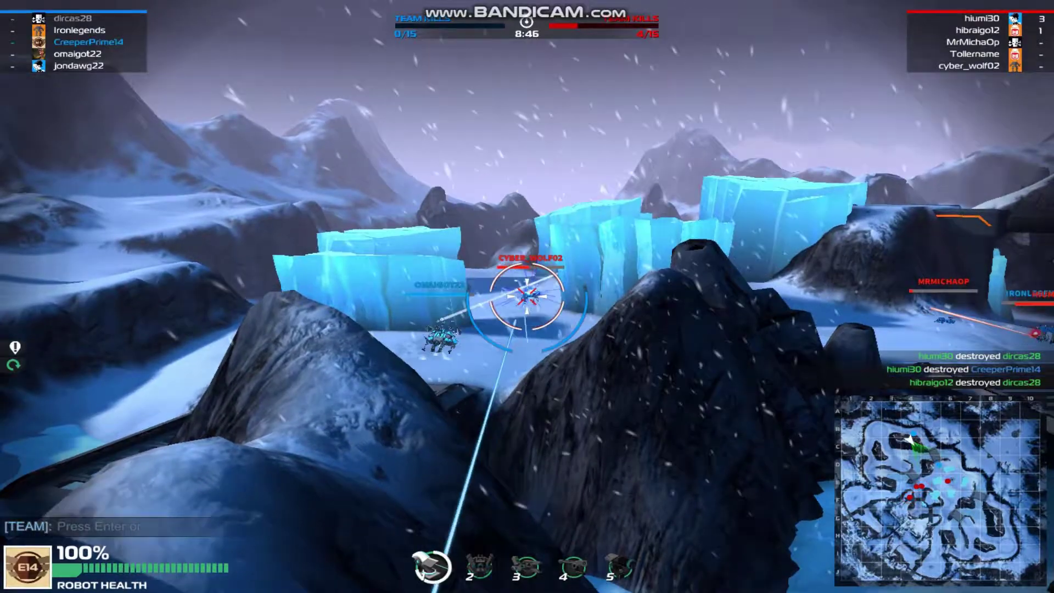
# Step: Fire at the enemies near the bridge for the first kill, then switch to weapon 2
pyautogui.press('w')
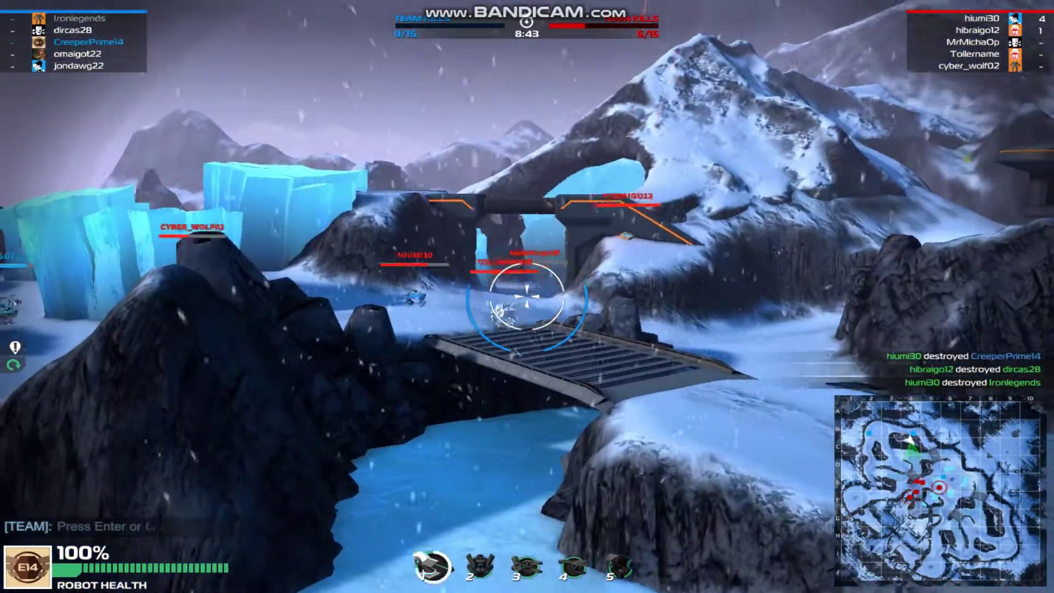
pyautogui.click(527, 296)
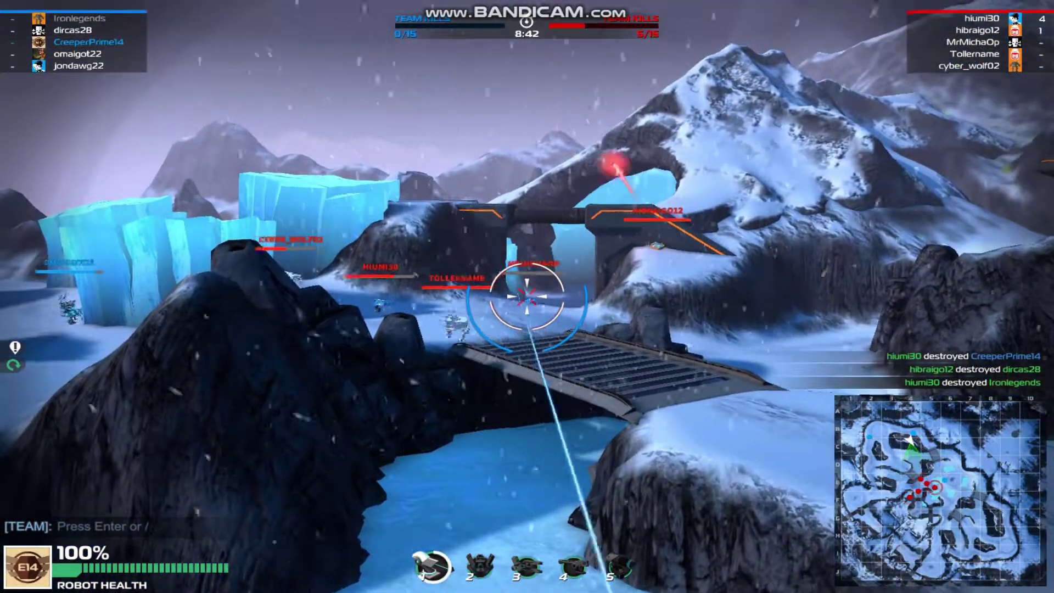
pyautogui.click(527, 297)
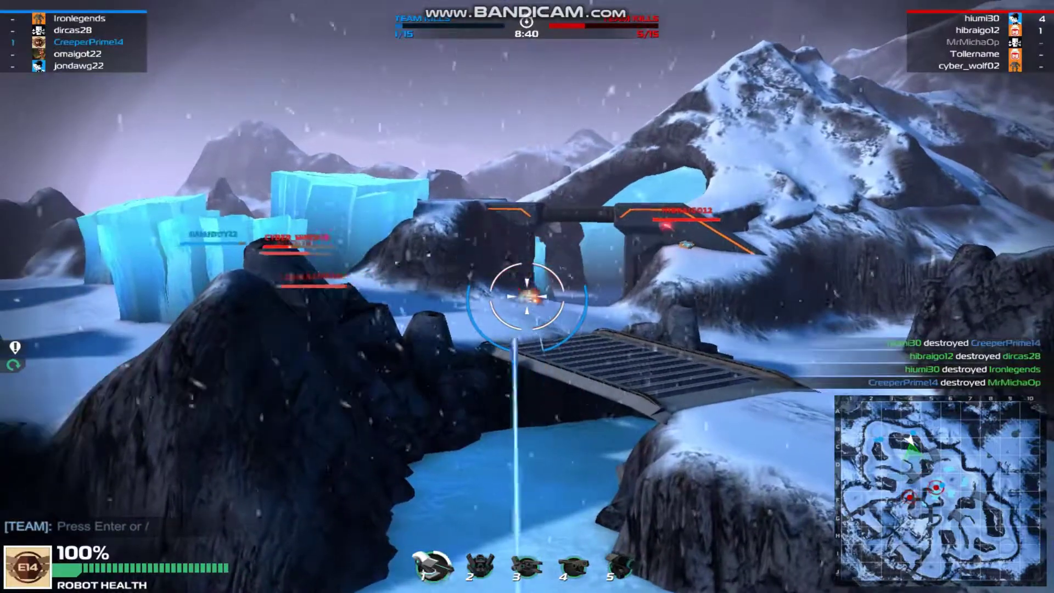
pyautogui.press('w')
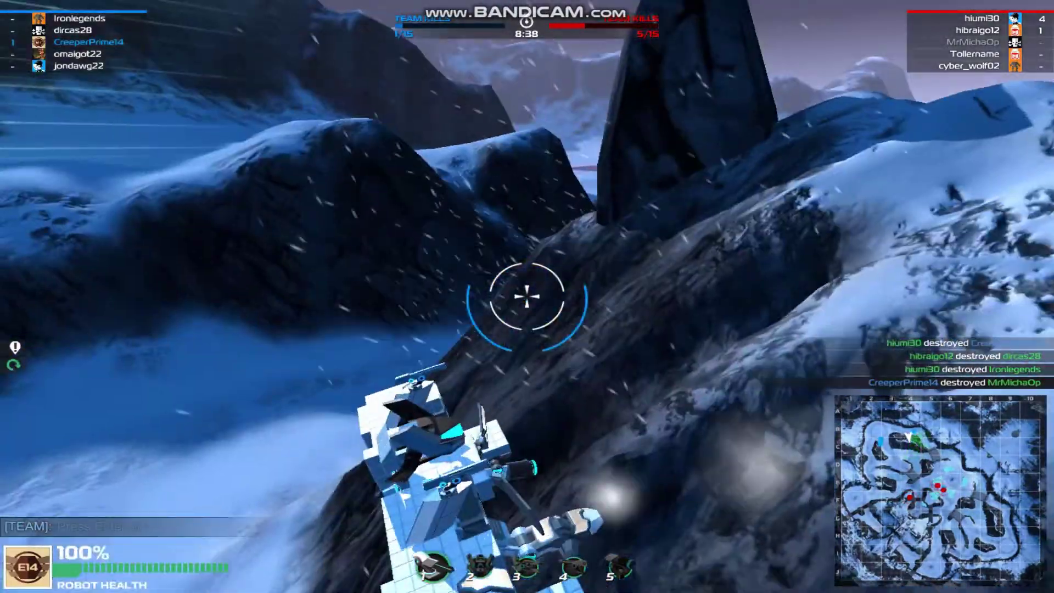
pyautogui.press('w')
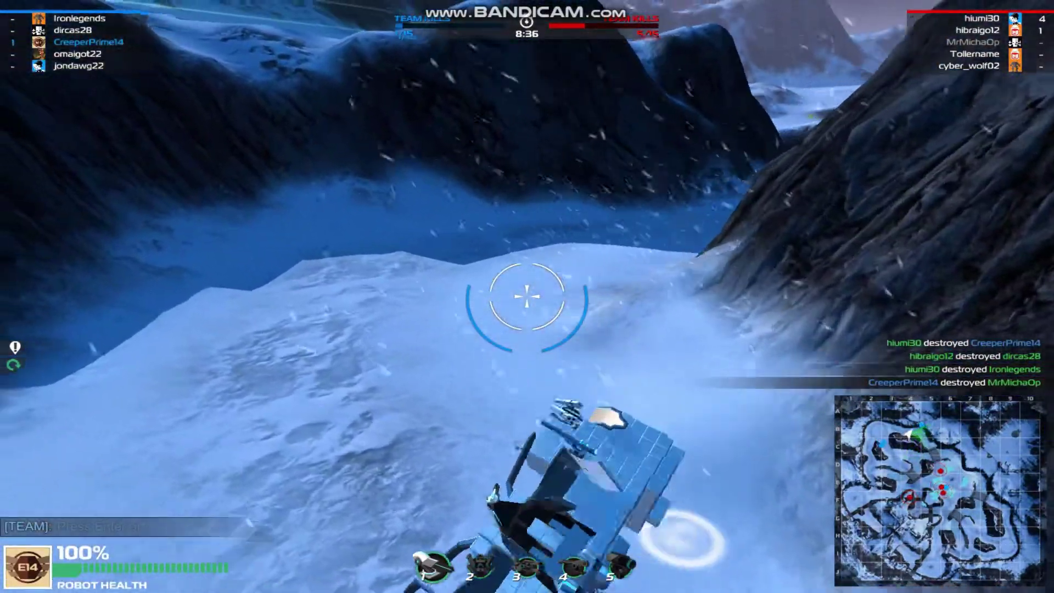
pyautogui.press('w')
pyautogui.press('2')
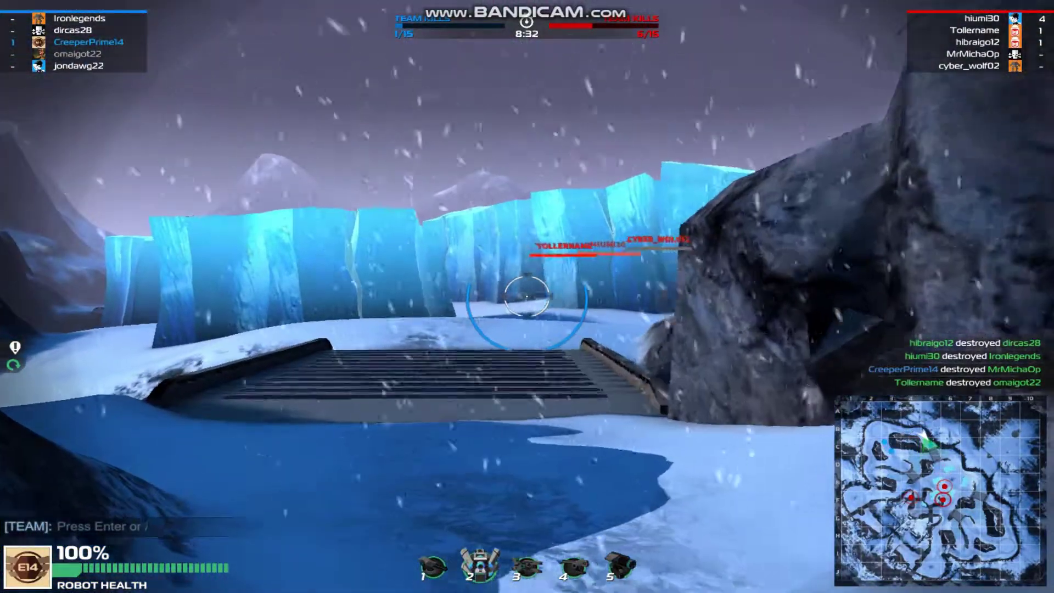
# Step: Drive between the ice walls, lock onto and fire at enemies until the jager falls, blue trailing 1–8
pyautogui.press('s')
pyautogui.press('w')
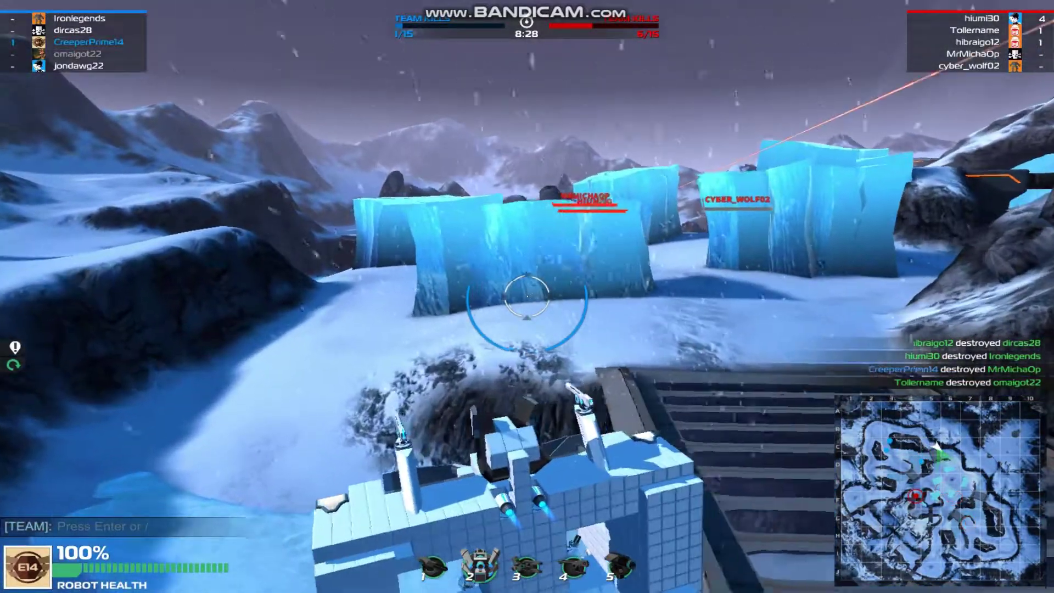
pyautogui.press('w')
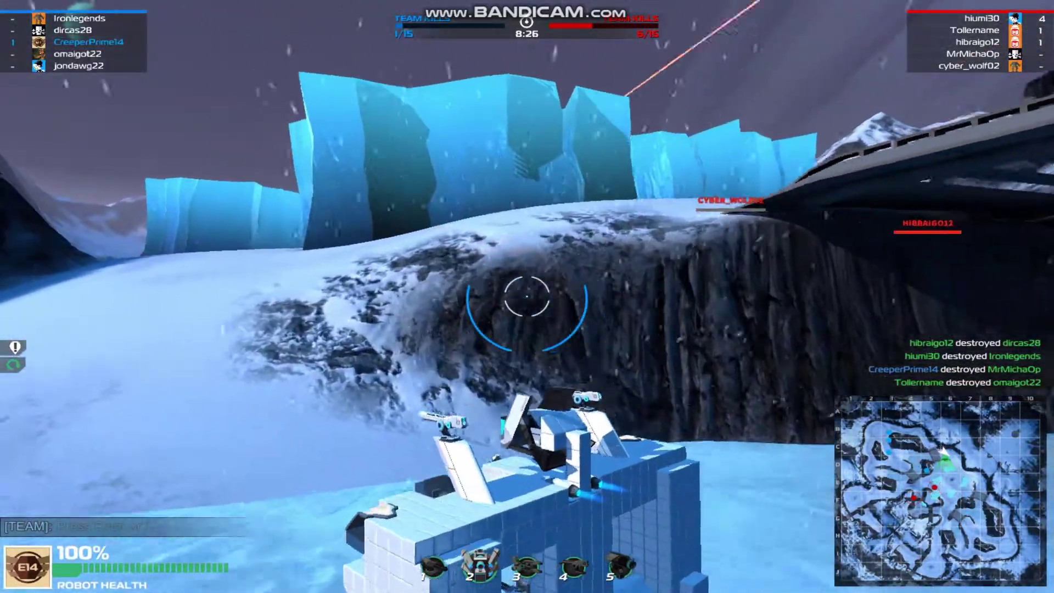
pyautogui.press('w')
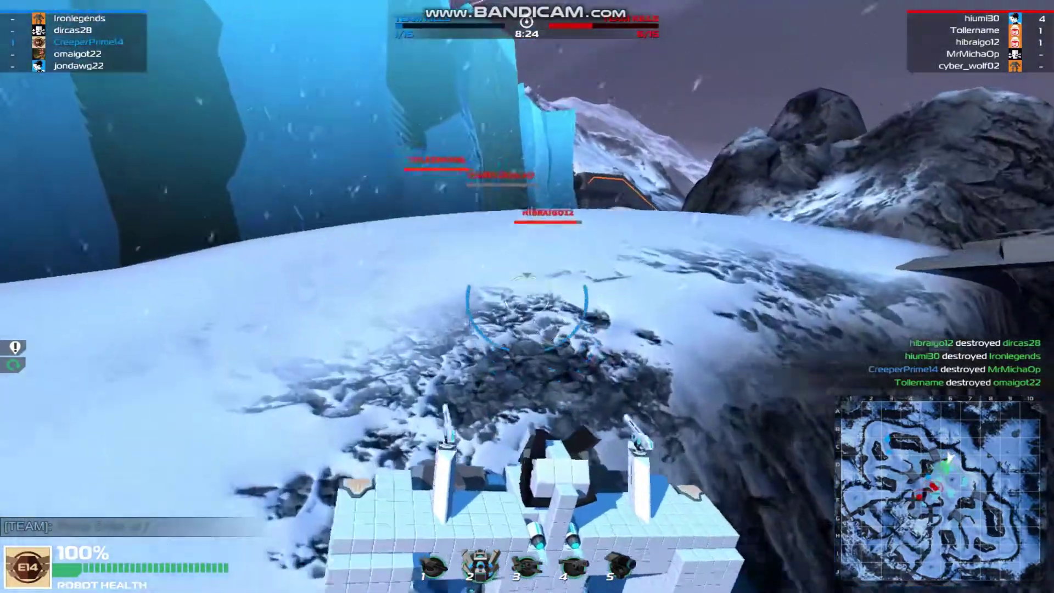
pyautogui.press('w')
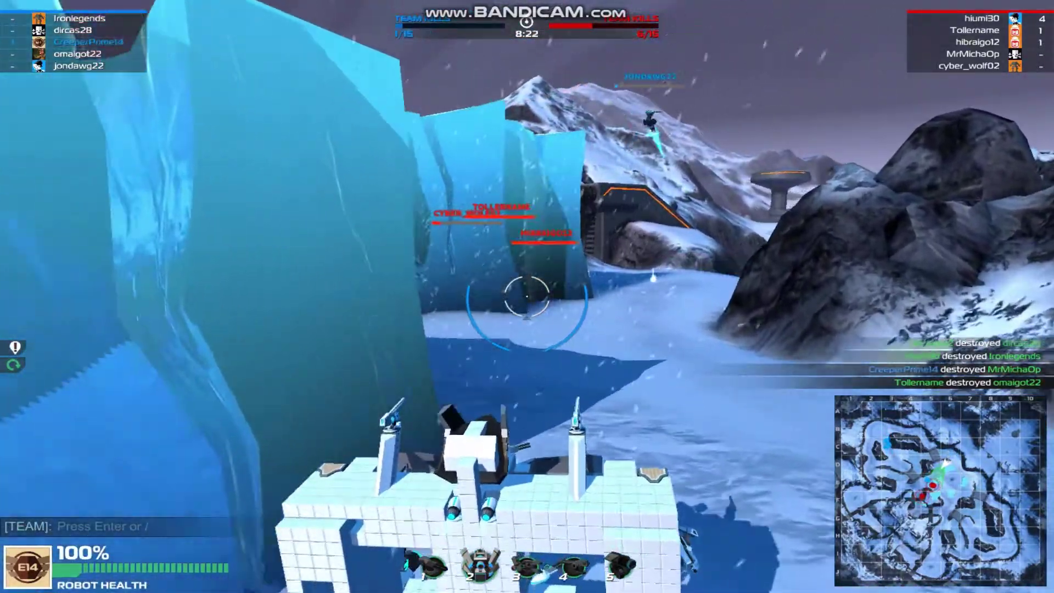
pyautogui.press('w')
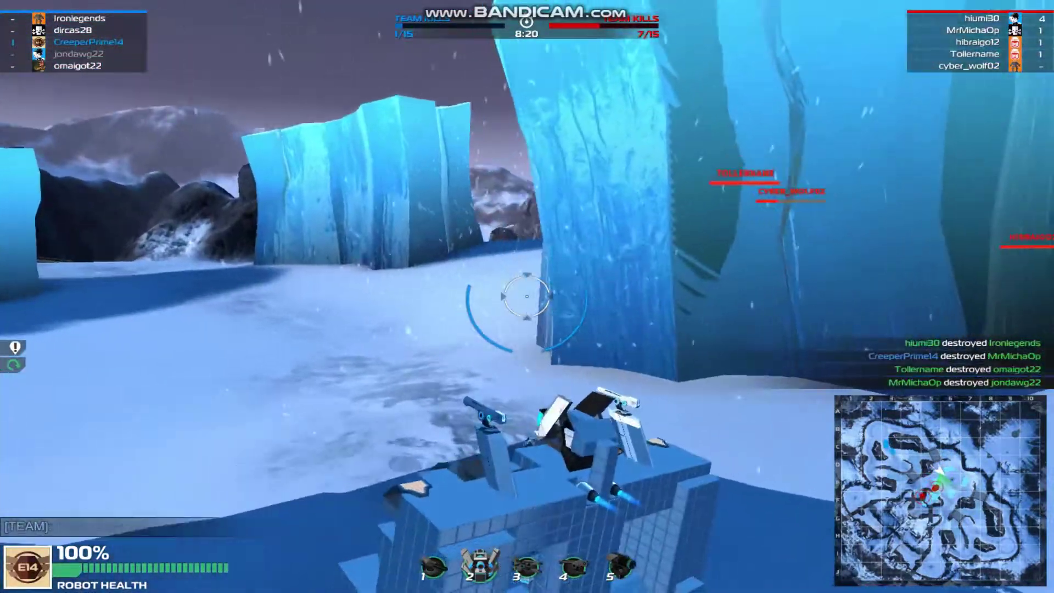
pyautogui.press('w')
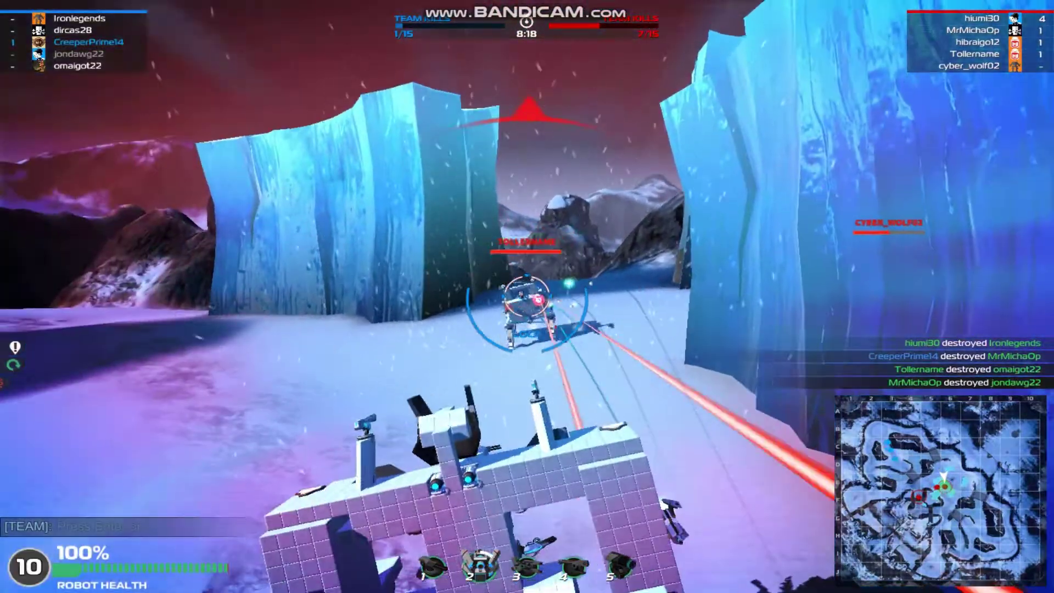
pyautogui.press('w')
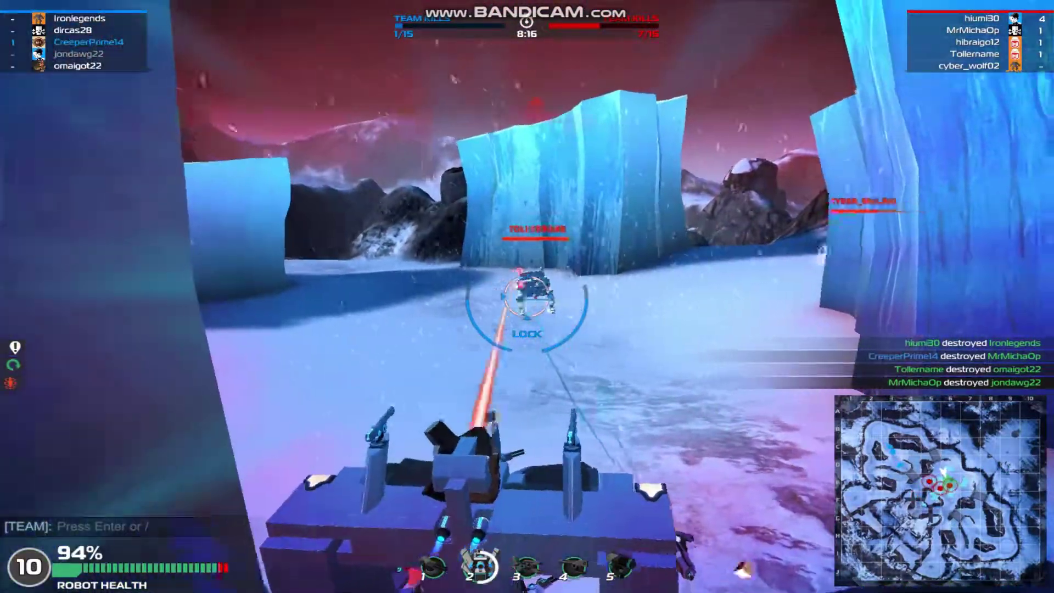
pyautogui.press('w')
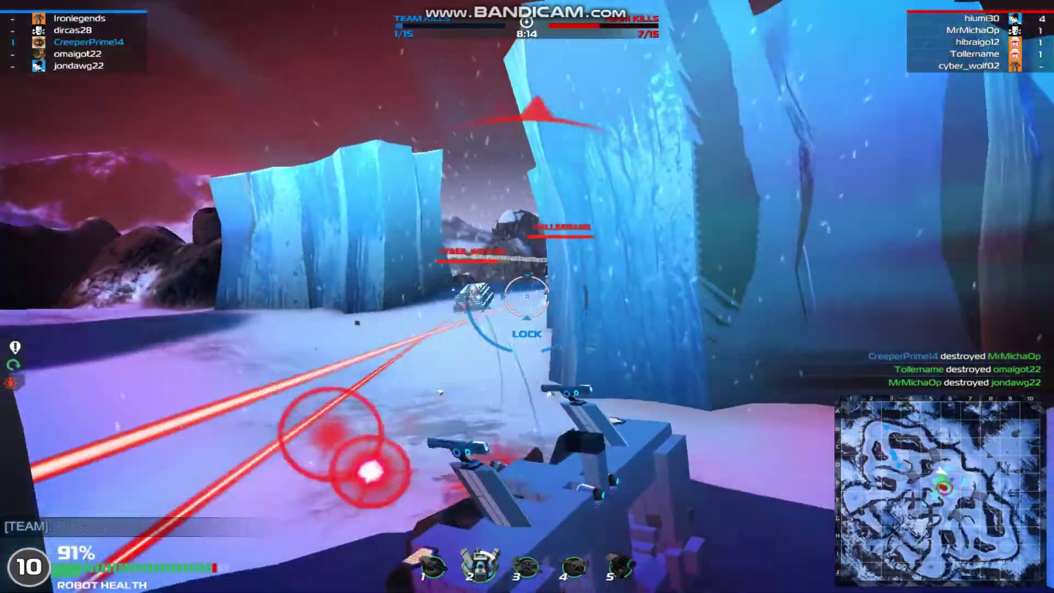
pyautogui.press('w')
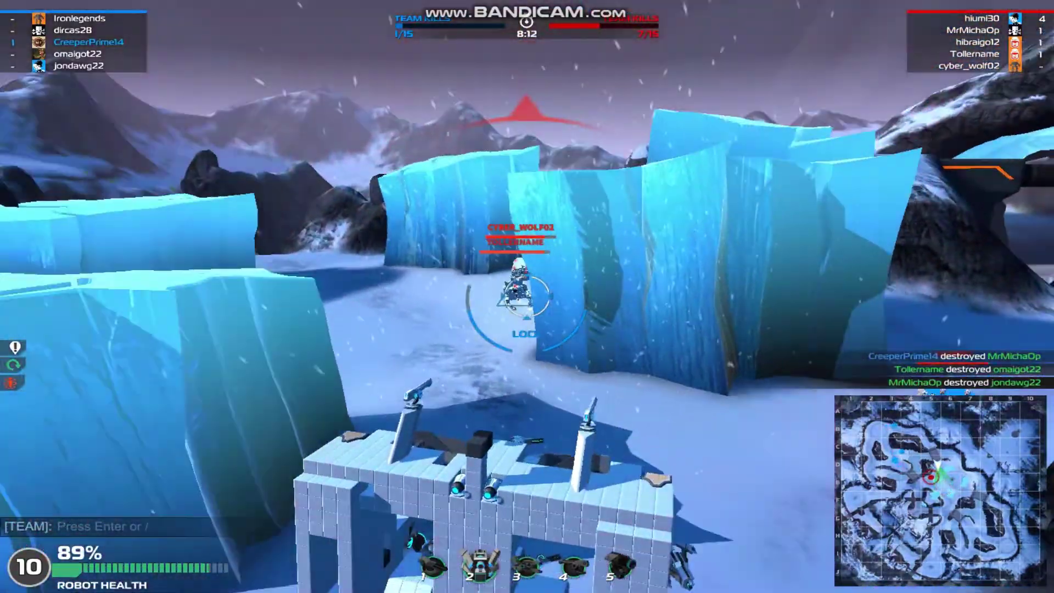
pyautogui.press('s')
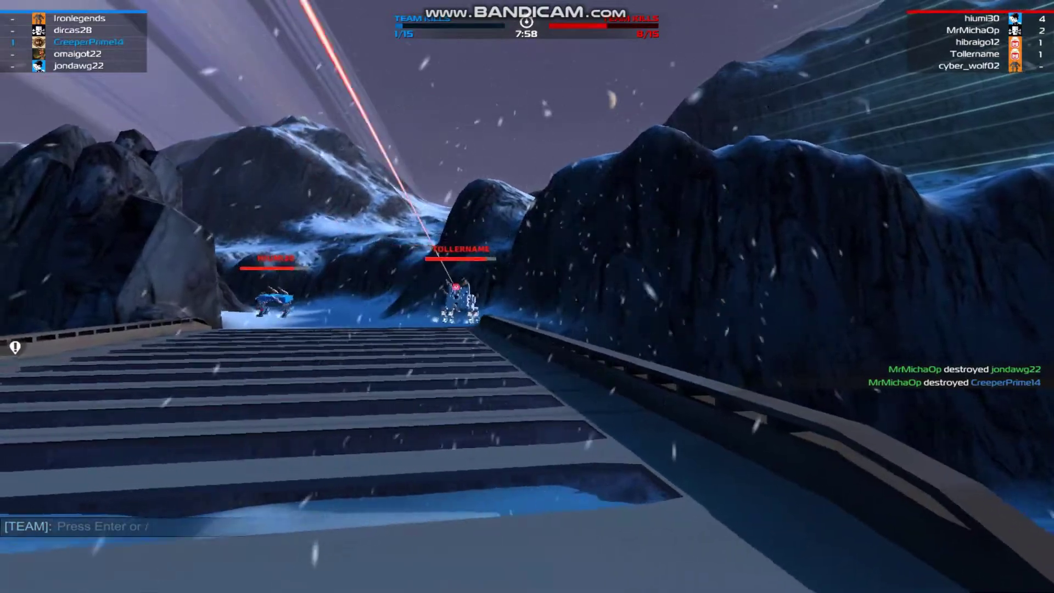
# Step: Respawn, check the scoreboard, and head toward the rocky ridge until the Team Defeated screen
pyautogui.press('Tab')
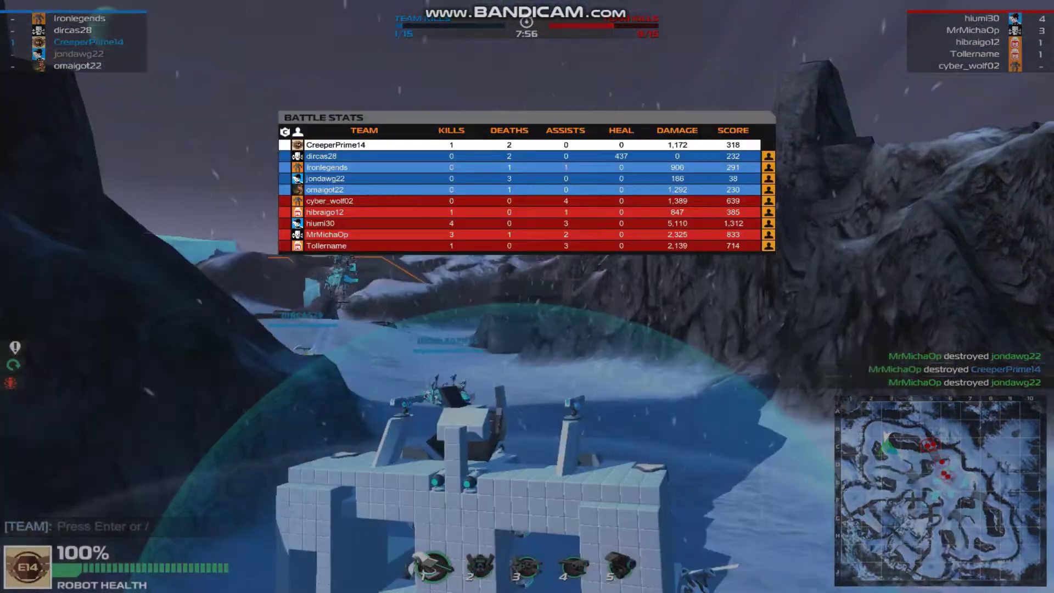
pyautogui.press('r')
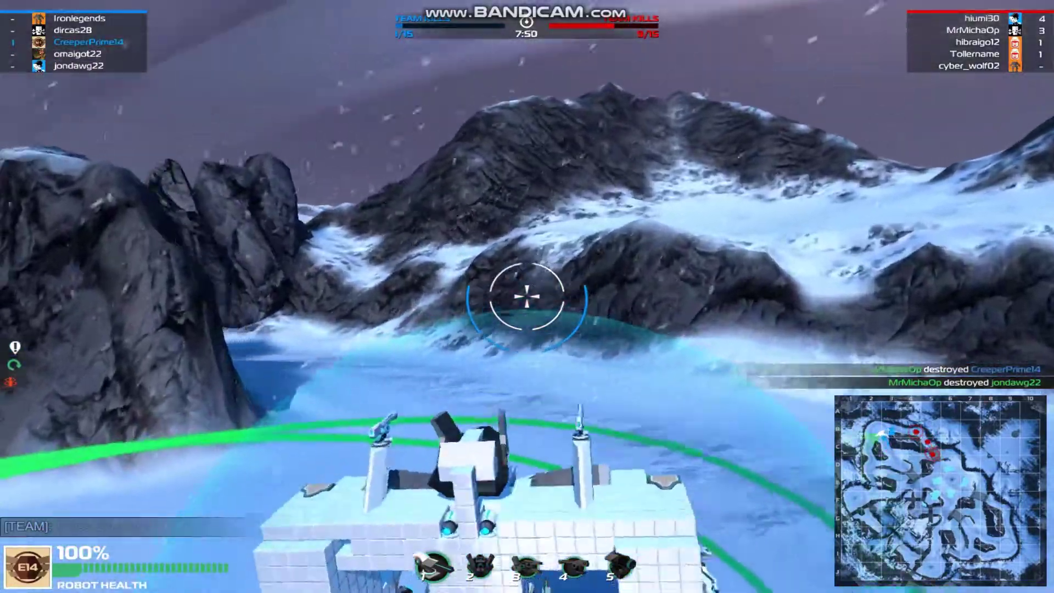
pyautogui.press('w')
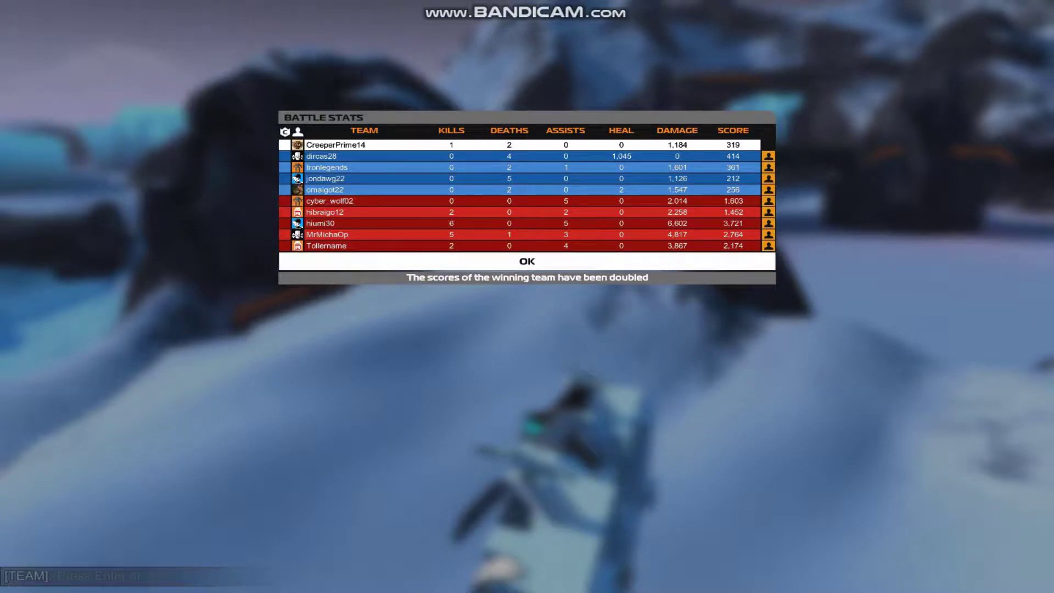
# Step: Dismiss the final Battle Stats screen and load back toward the garage
pyautogui.press('Return')
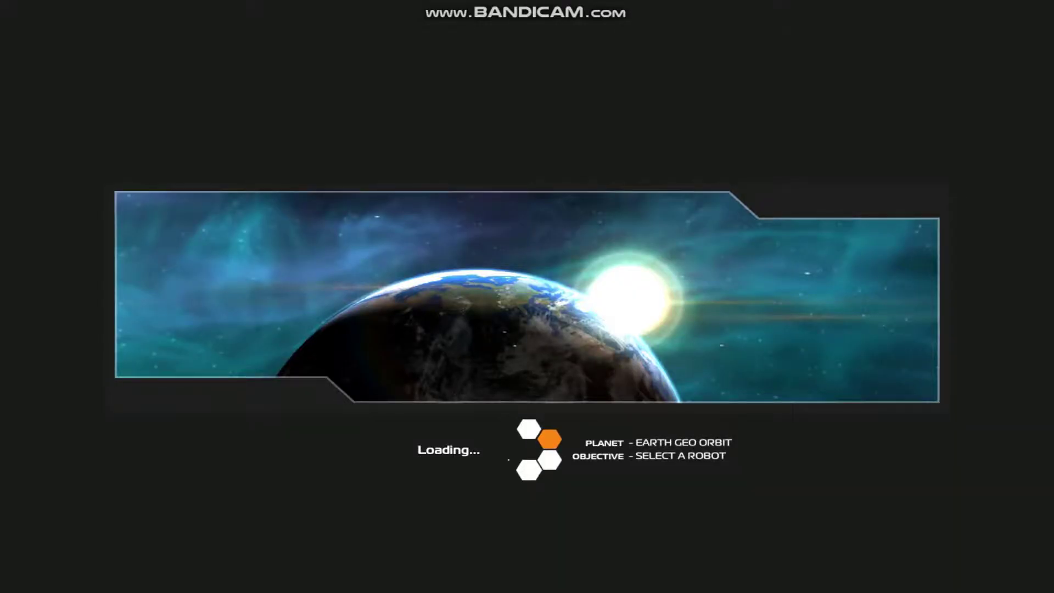